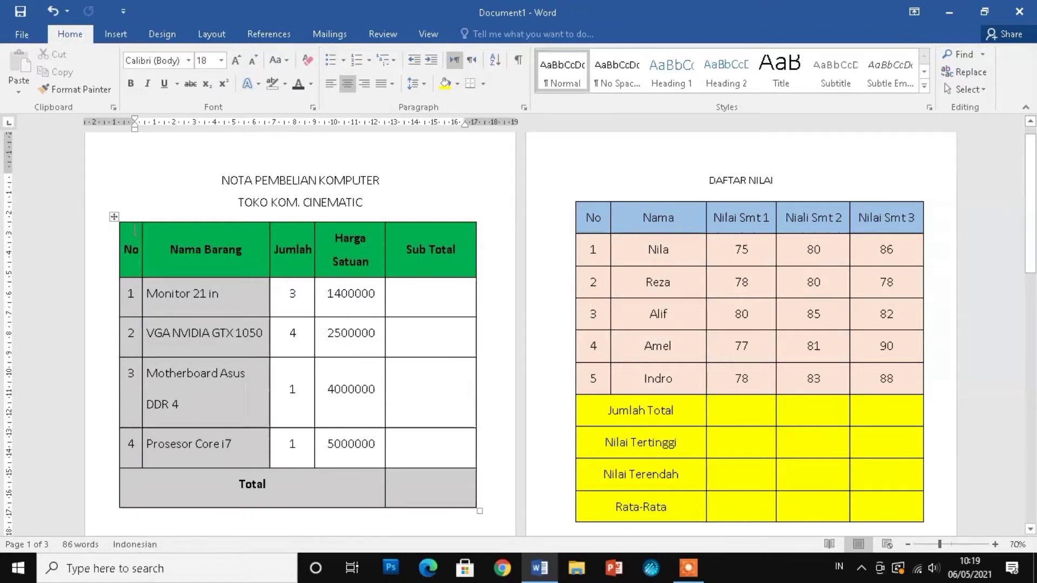
# Insert the formula =C2*D2 in the Sub Total cell of the Monitor 21 in row.
pyautogui.moveTo(135, 215)
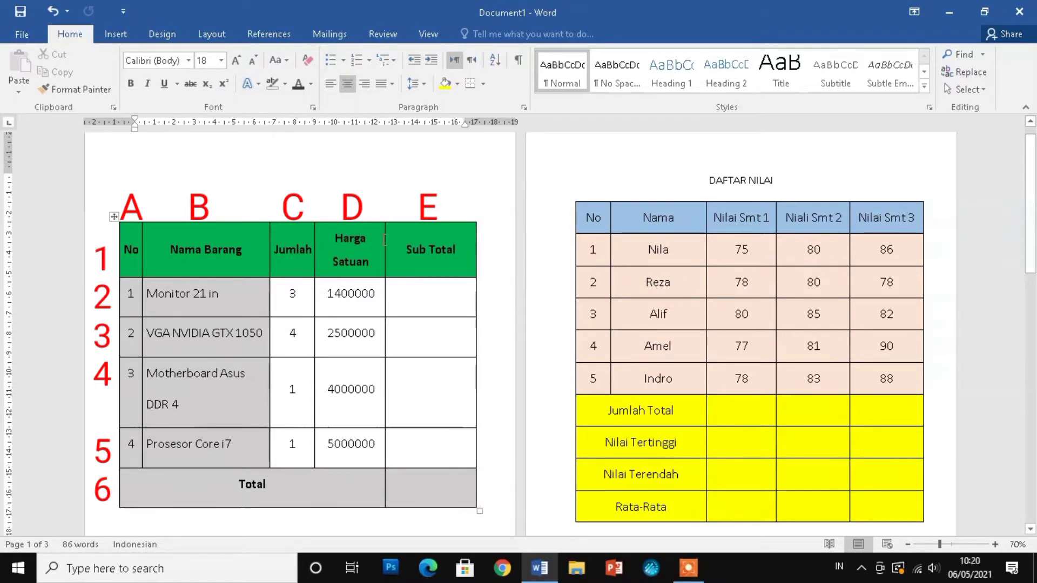
pyautogui.click(425, 297)
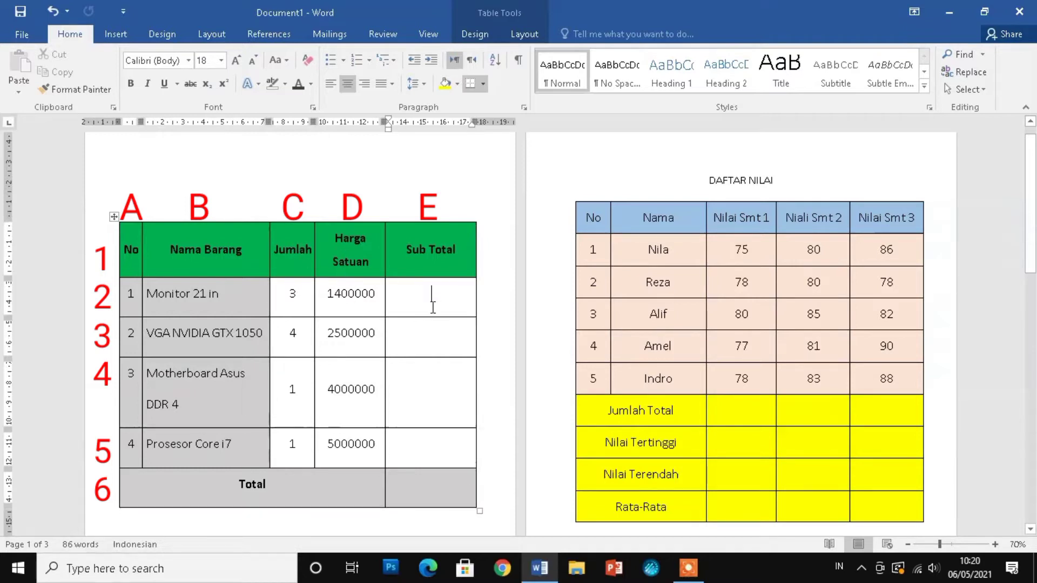
pyautogui.click(524, 35)
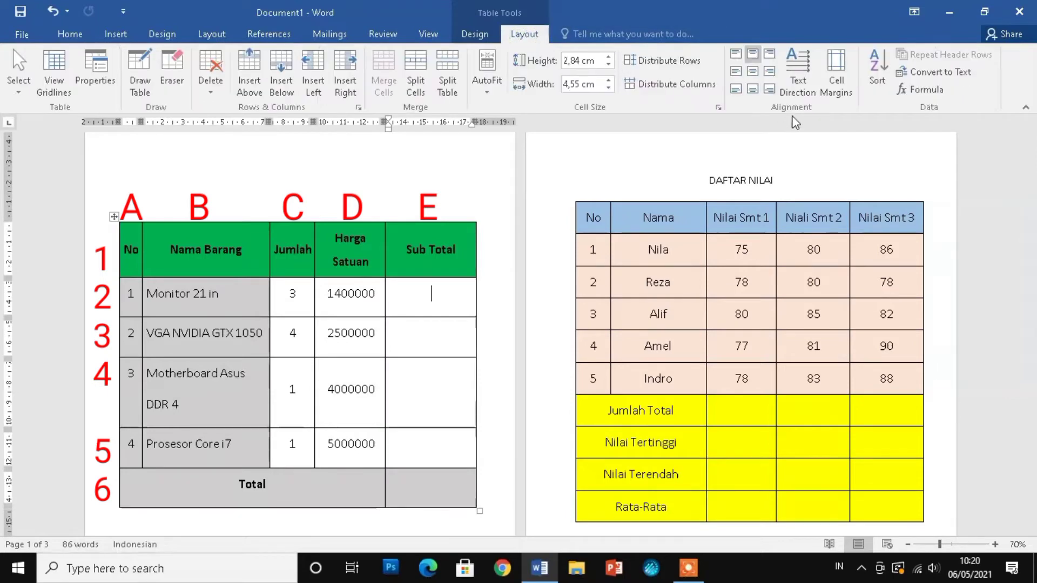
pyautogui.click(906, 86)
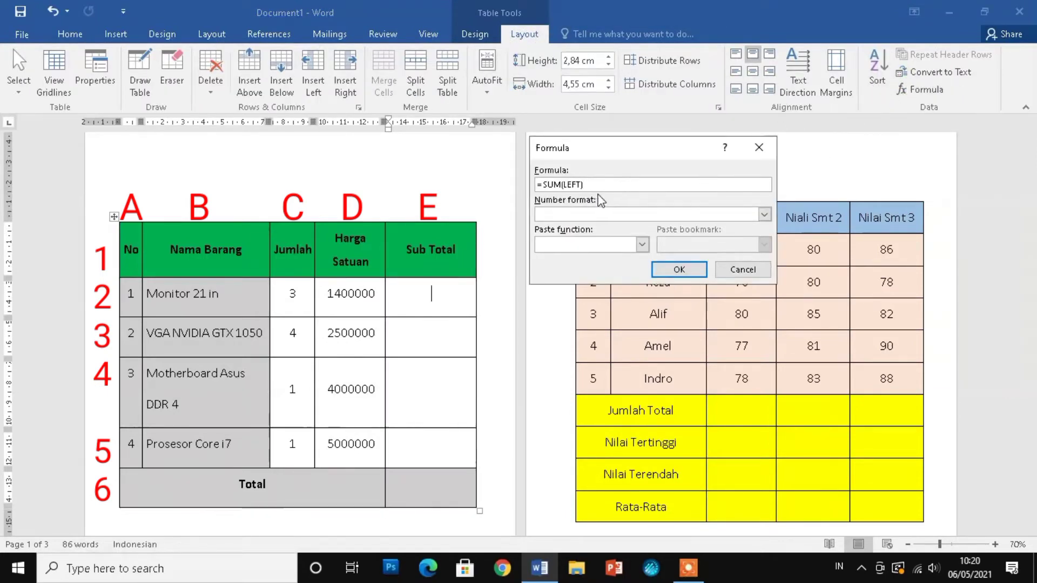
pyautogui.press('BackSpace')
pyautogui.press('BackSpace')
pyautogui.press('BackSpace')
pyautogui.press('BackSpace')
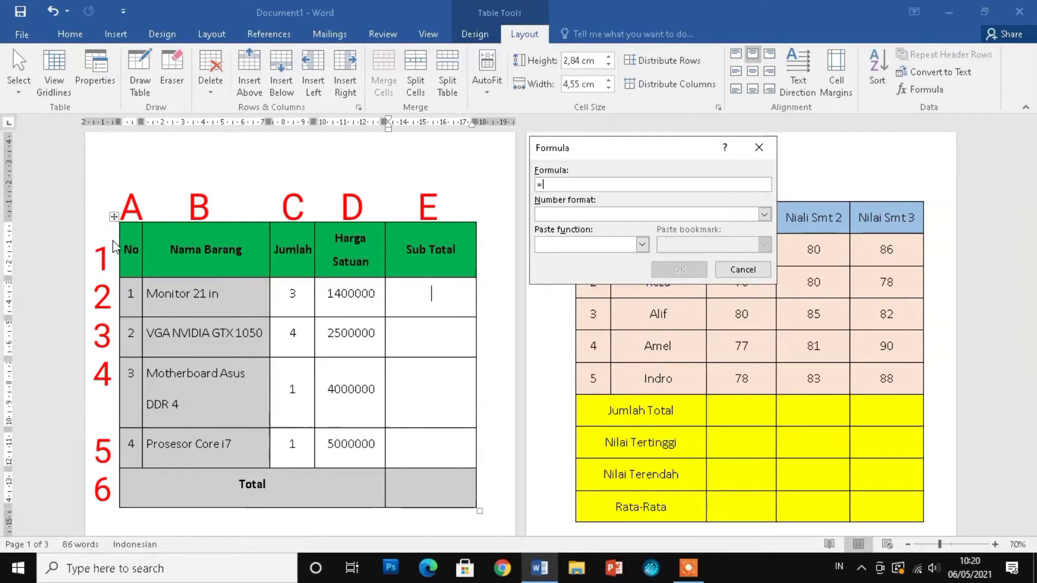
pyautogui.write('C2')
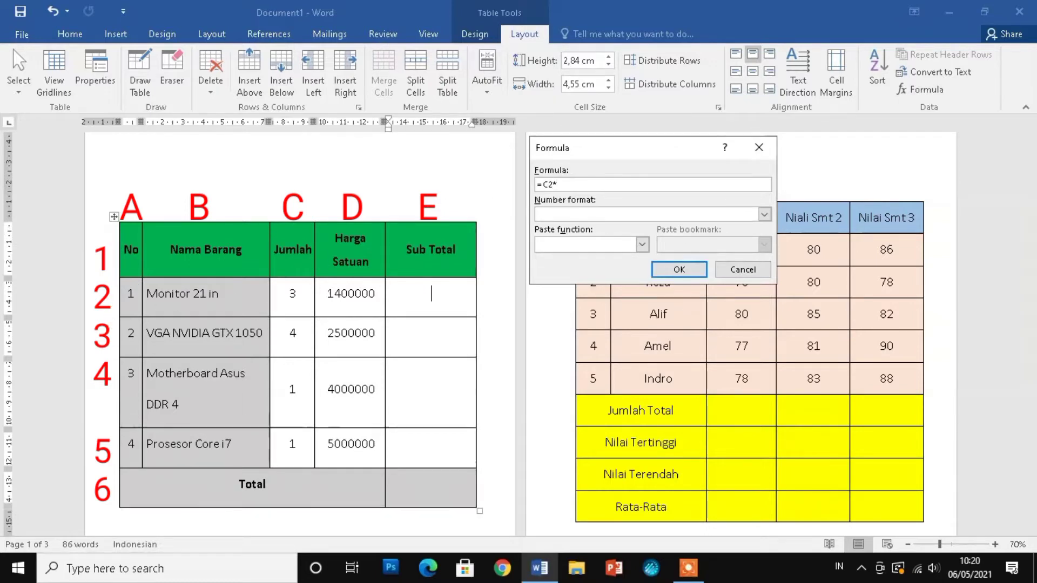
pyautogui.write('*D')
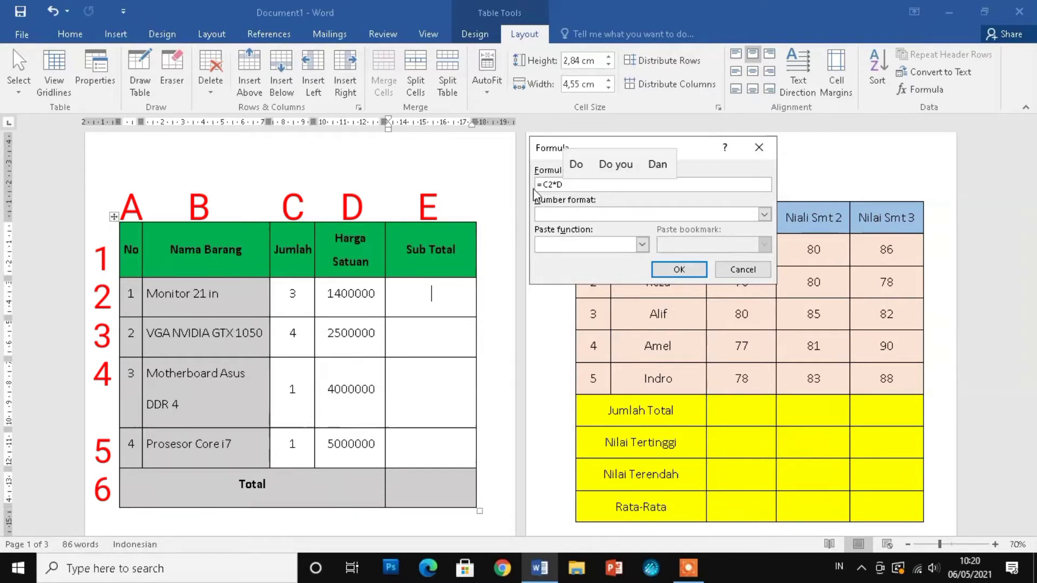
pyautogui.write('2')
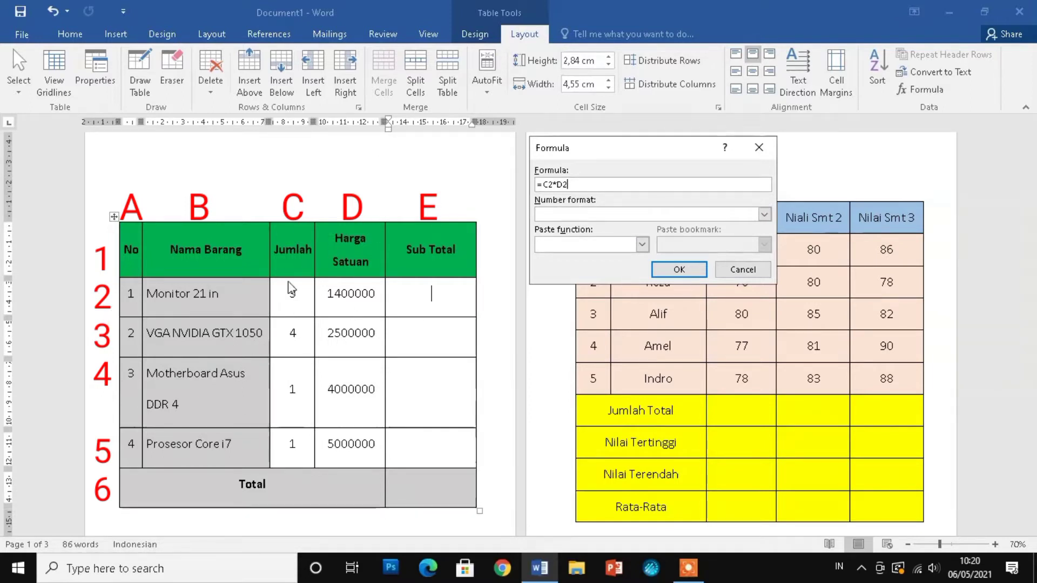
pyautogui.click(679, 269)
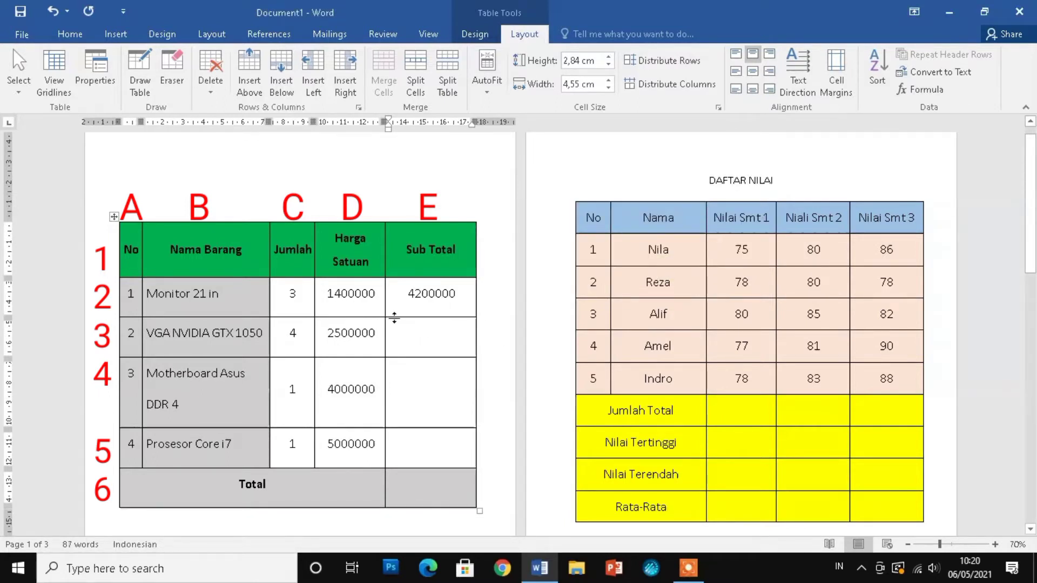
# Insert the formula =C3*D3 in the Sub Total cell of the VGA NVIDIA GTX 1050 row.
pyautogui.click(412, 333)
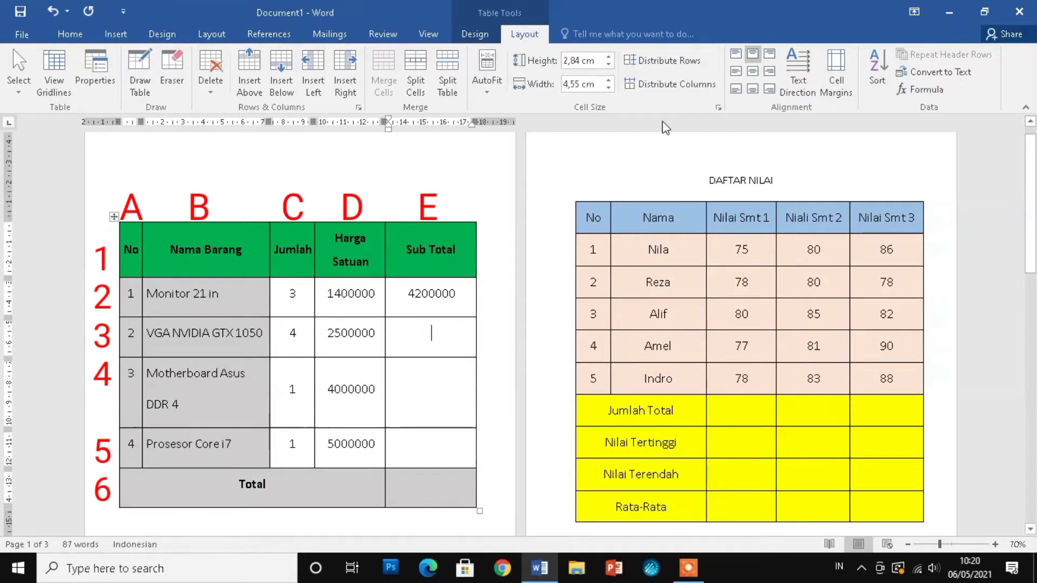
pyautogui.click(902, 92)
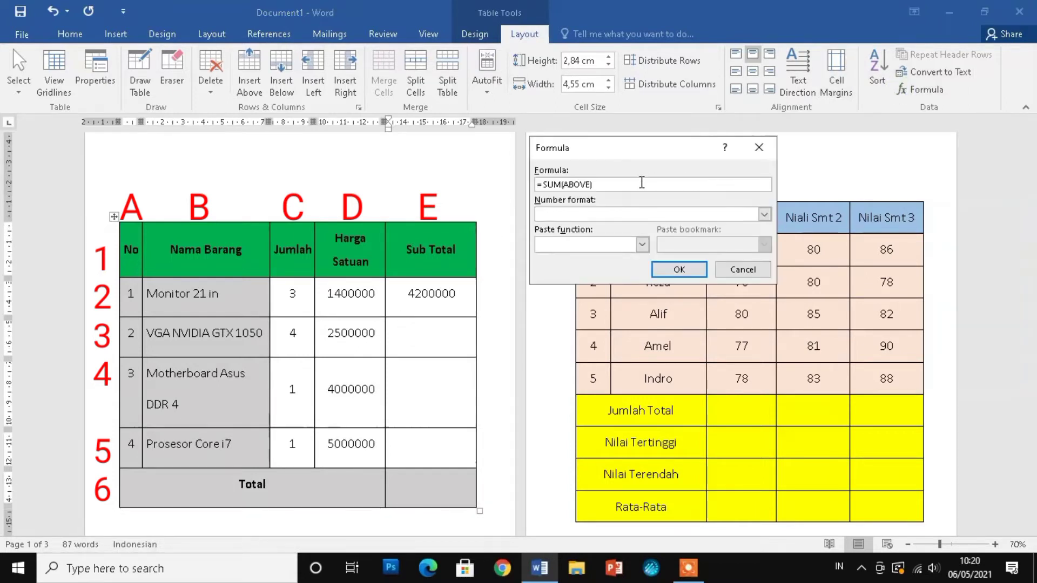
pyautogui.moveTo(624, 184); pyautogui.dragTo(543, 185)
pyautogui.press('BackSpace')
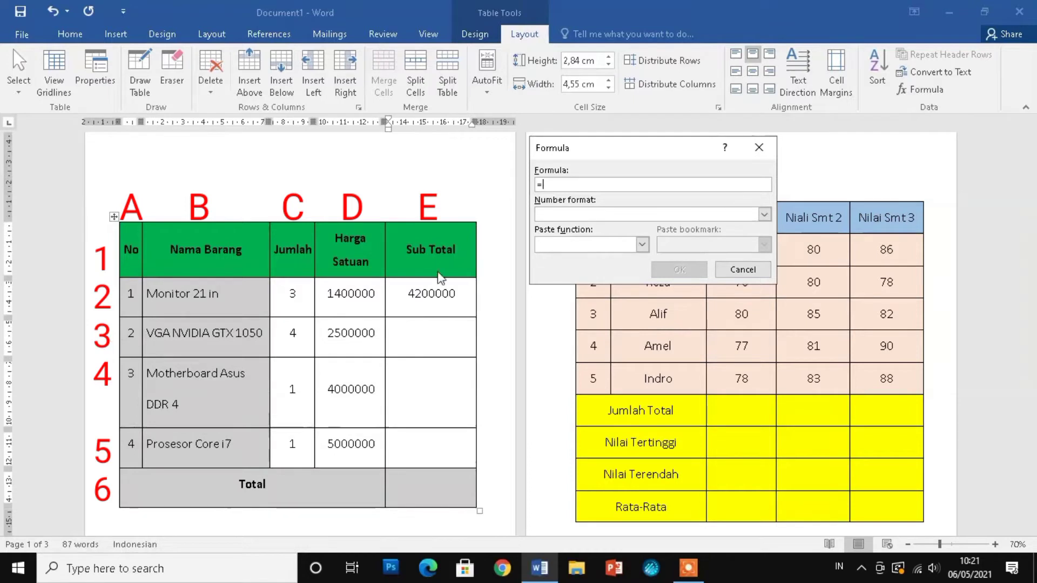
pyautogui.write('C')
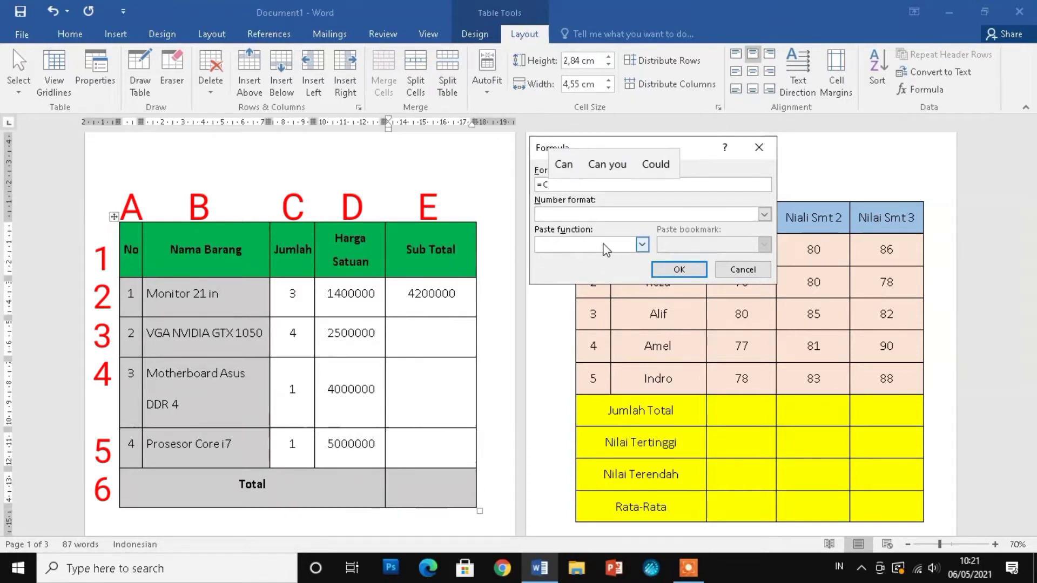
pyautogui.write('3*')
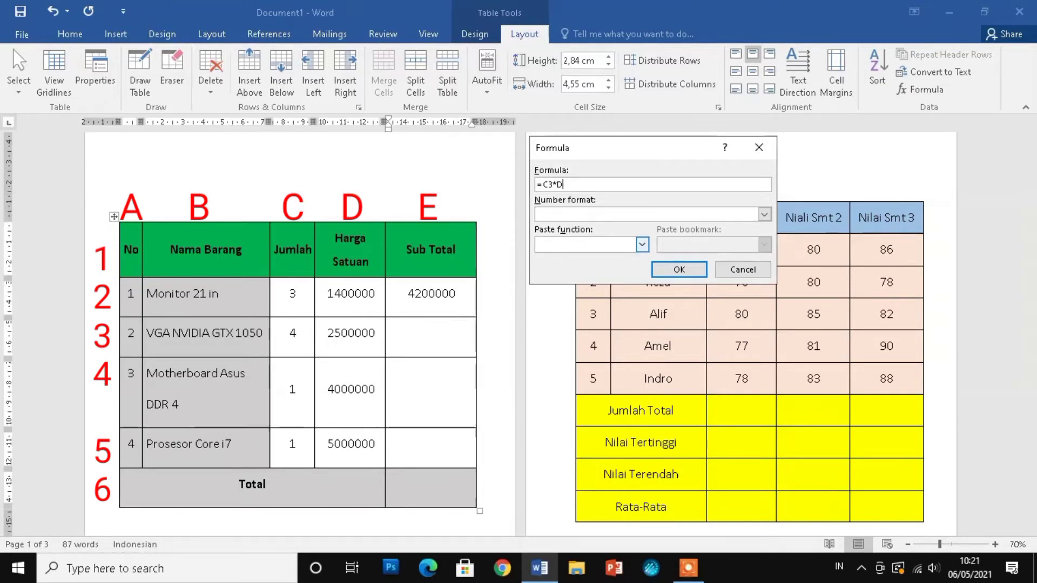
pyautogui.write('D3')
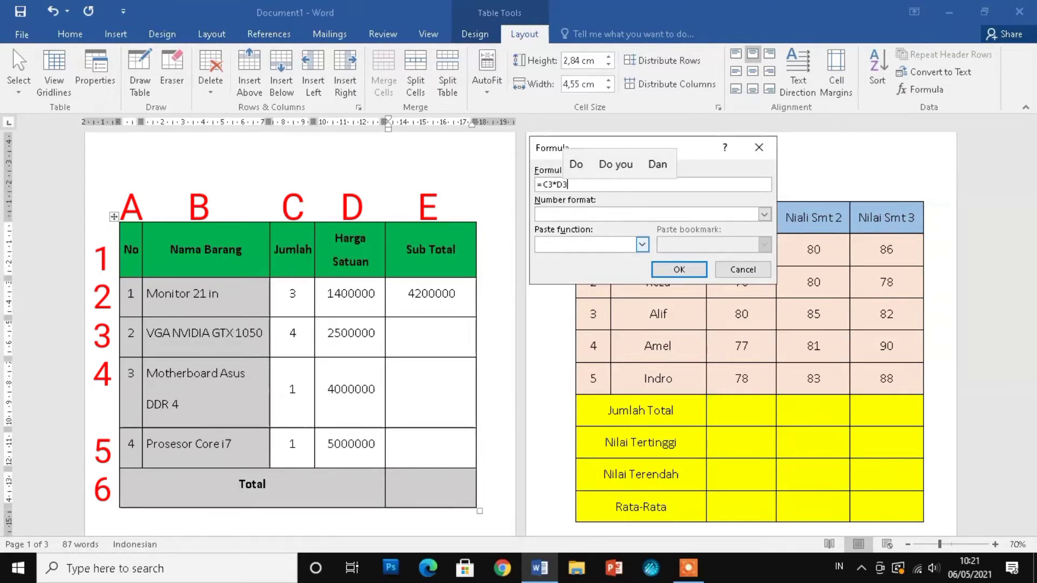
pyautogui.click(659, 272)
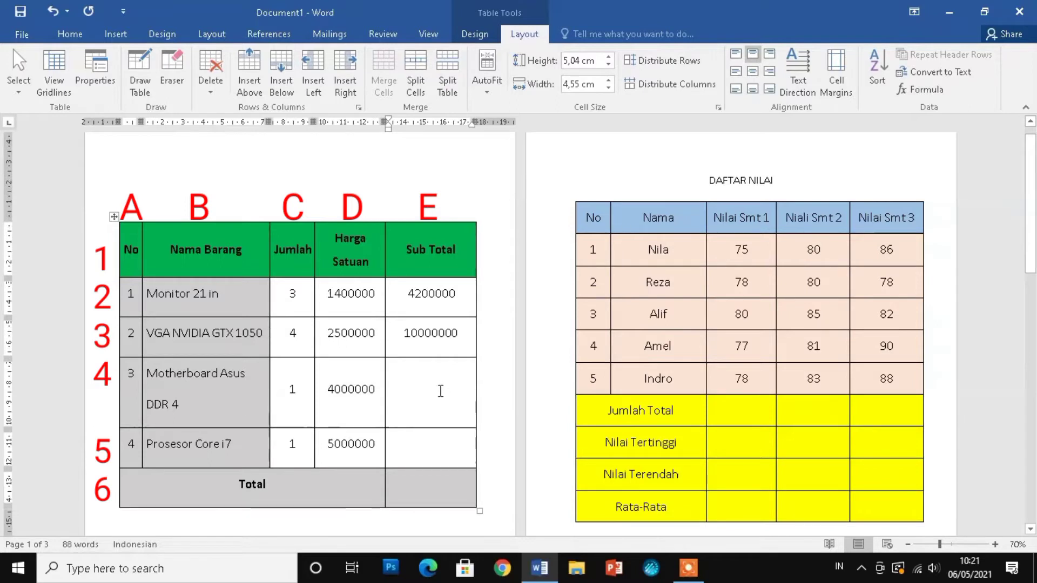
# Centre the Motherboard Asus DDR 4 row's Sub Total cell horizontally and vertically, and insert the formula =C4*D4 in it.
pyautogui.click(751, 69)
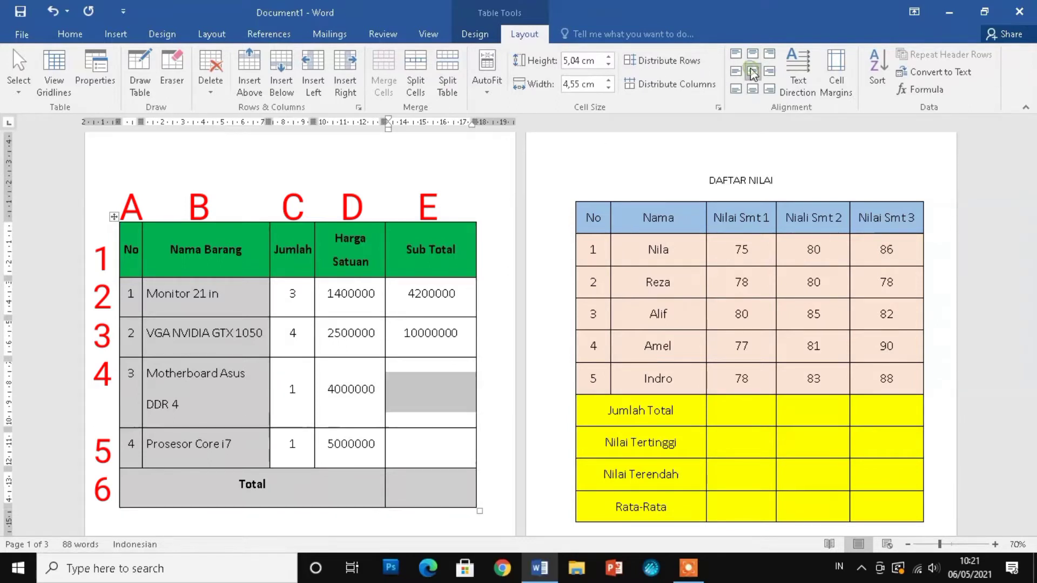
pyautogui.click(918, 90)
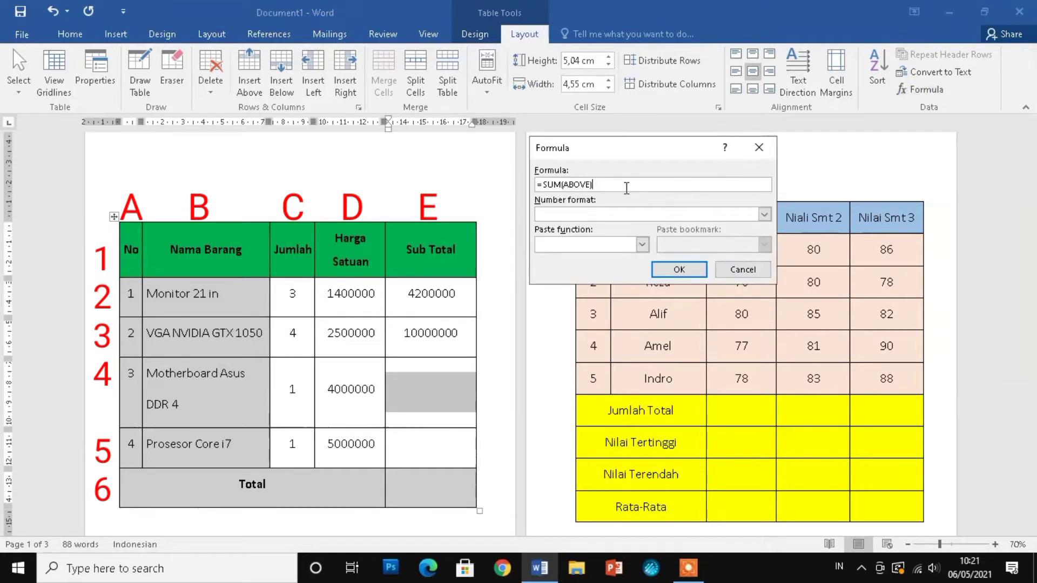
pyautogui.press('BackSpace')
pyautogui.press('BackSpace')
pyautogui.press('BackSpace')
pyautogui.press('BackSpace')
pyautogui.press('BackSpace')
pyautogui.press('BackSpace')
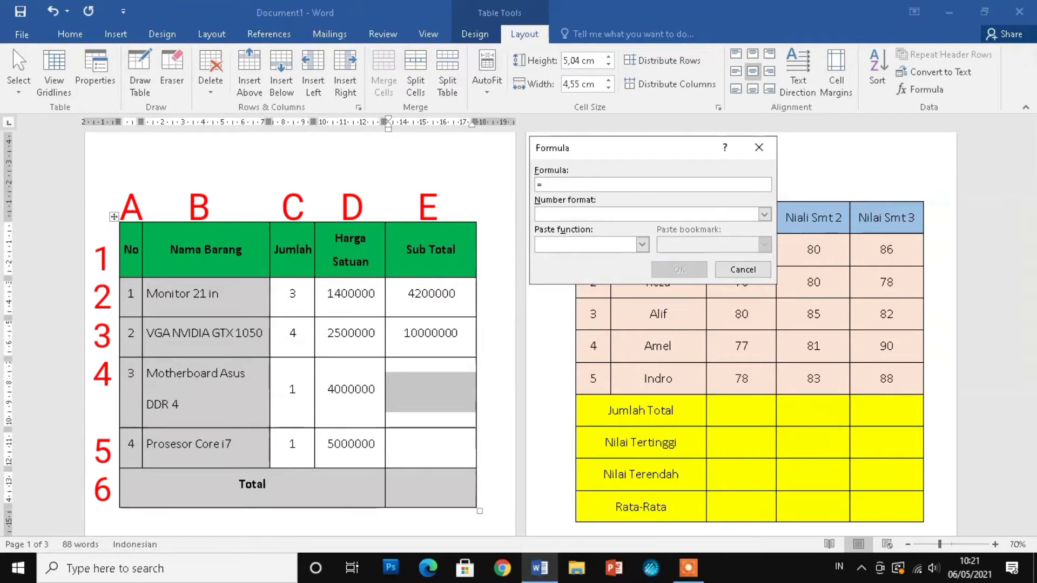
pyautogui.write('C')
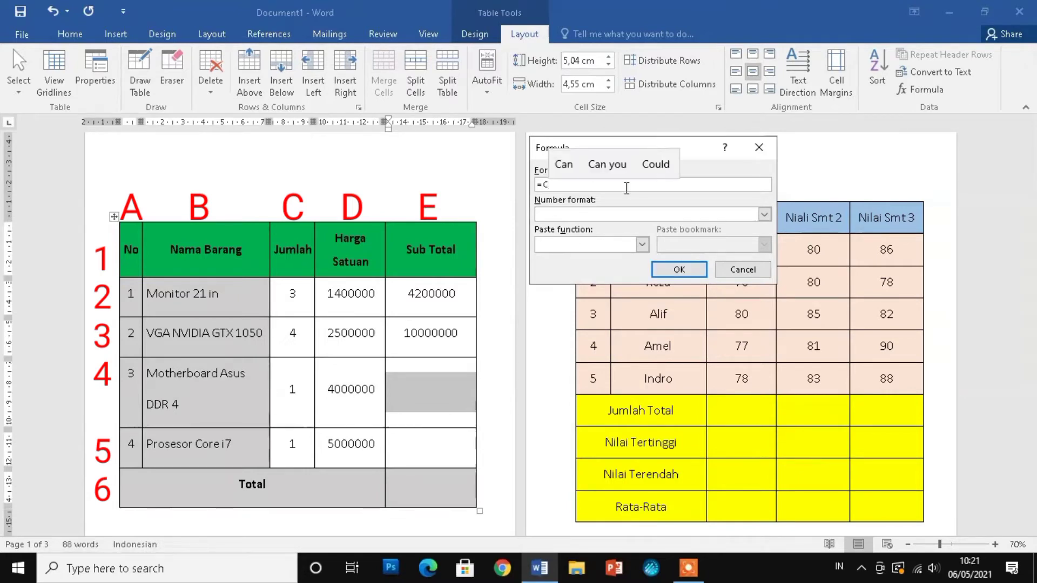
pyautogui.write('4*')
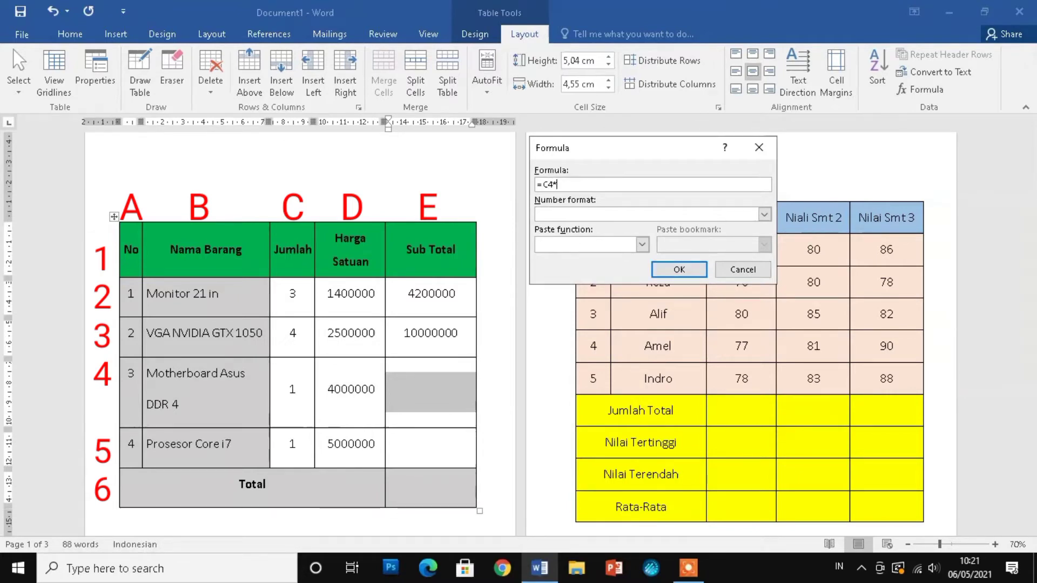
pyautogui.write('D4')
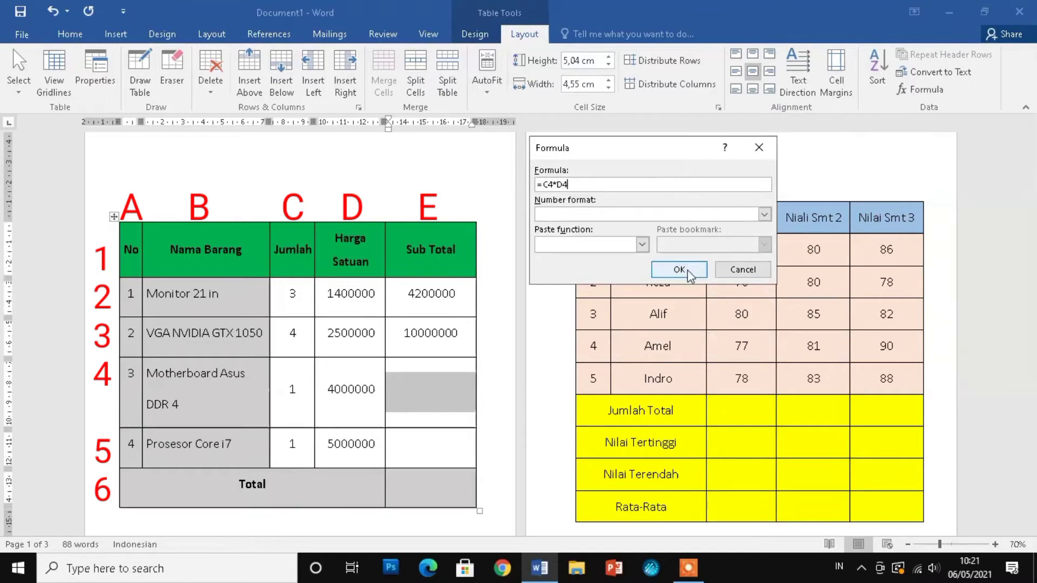
pyautogui.click(679, 269)
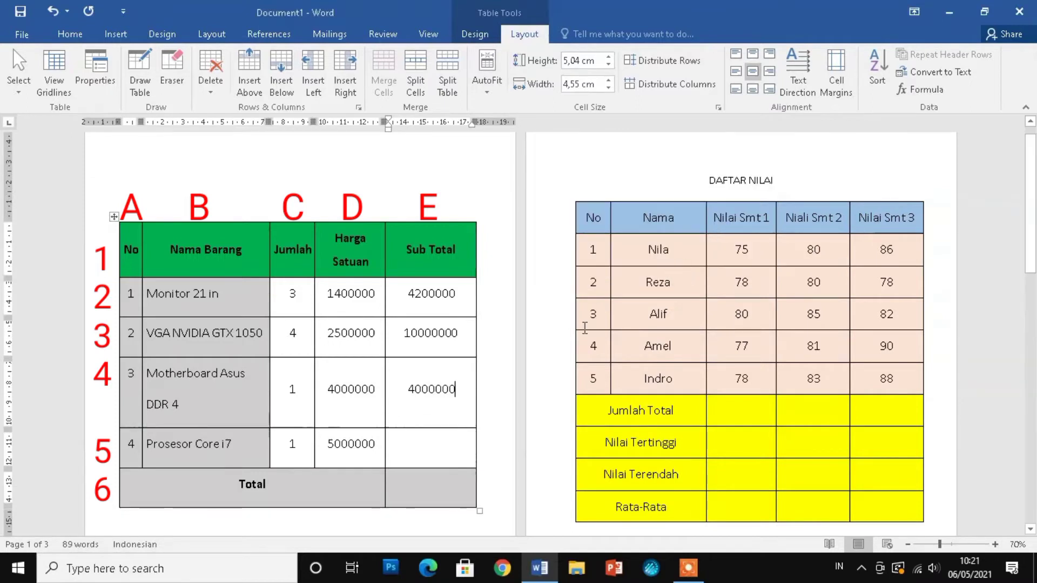
# Centre the Prosesor Core i7 row's Sub Total cell horizontally and vertically, and insert the formula =C5*D5 in it.
pyautogui.click(437, 452)
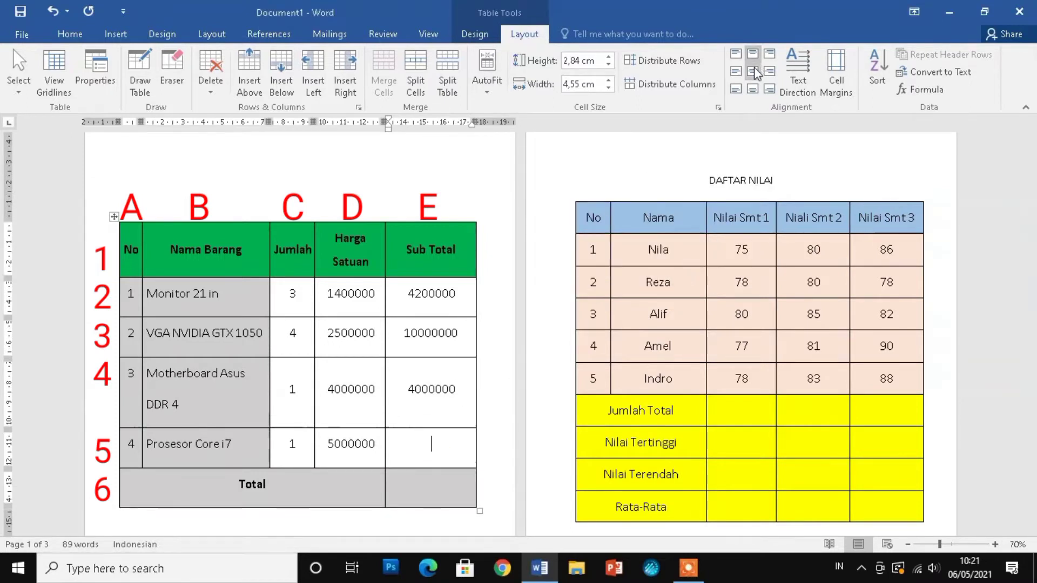
pyautogui.click(903, 89)
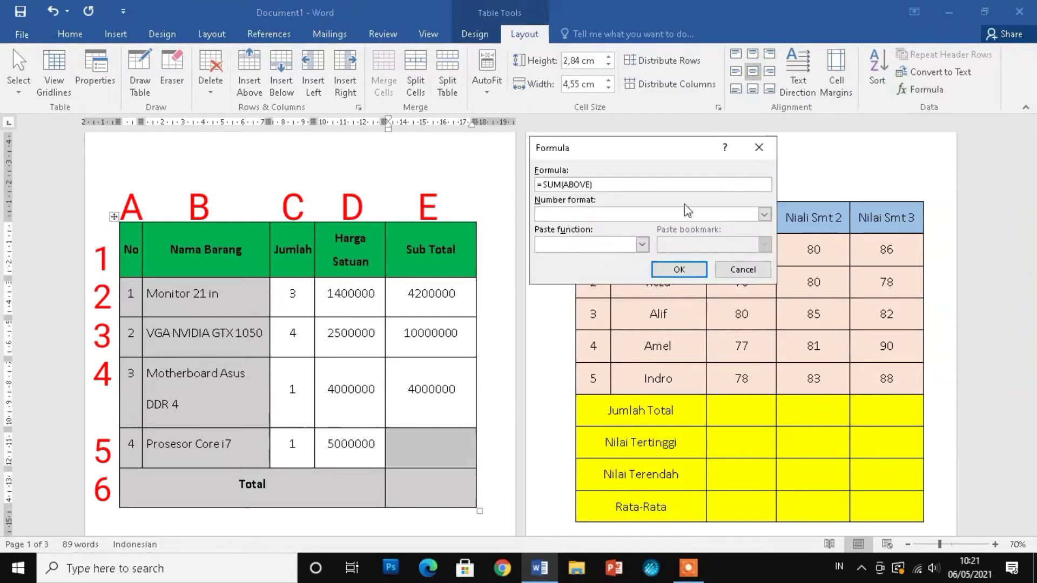
pyautogui.moveTo(644, 184); pyautogui.dragTo(547, 187)
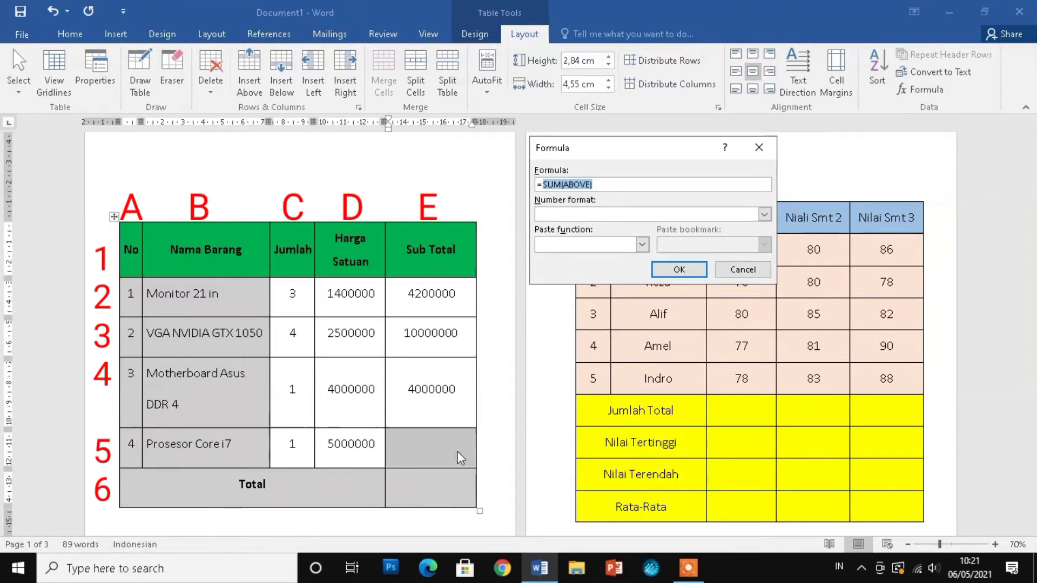
pyautogui.write('C5')
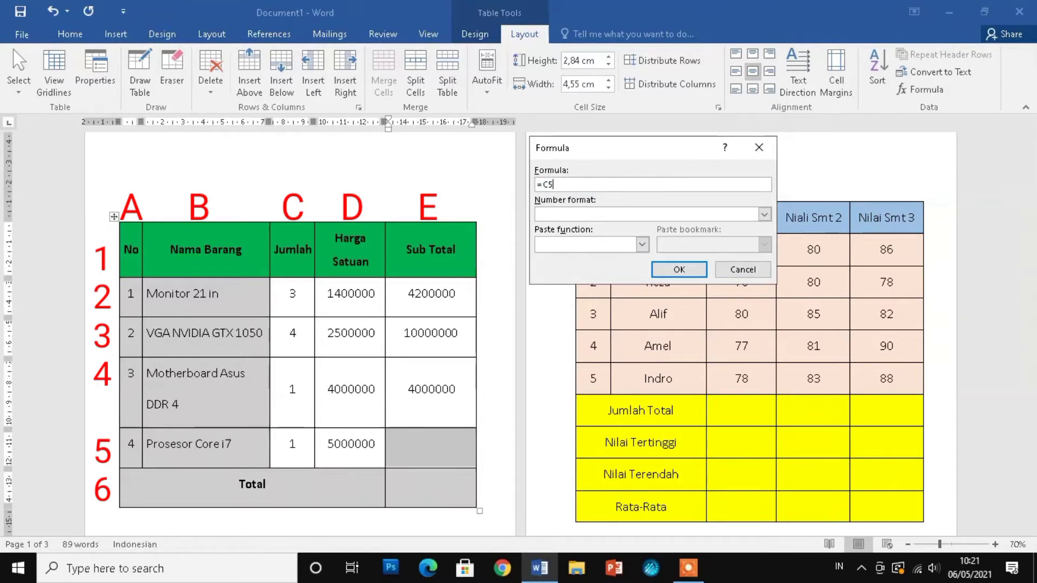
pyautogui.write('*')
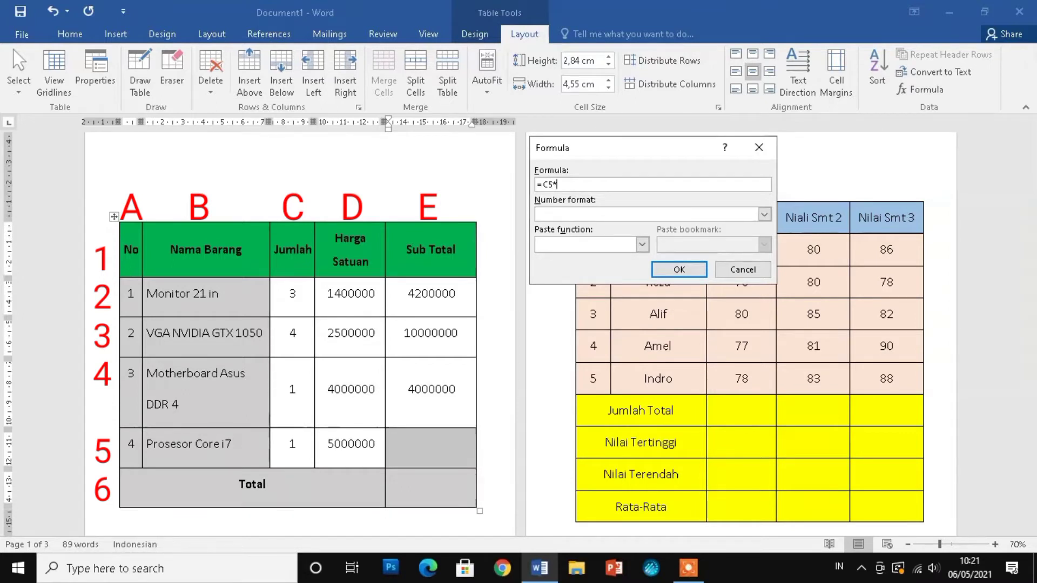
pyautogui.write('D5')
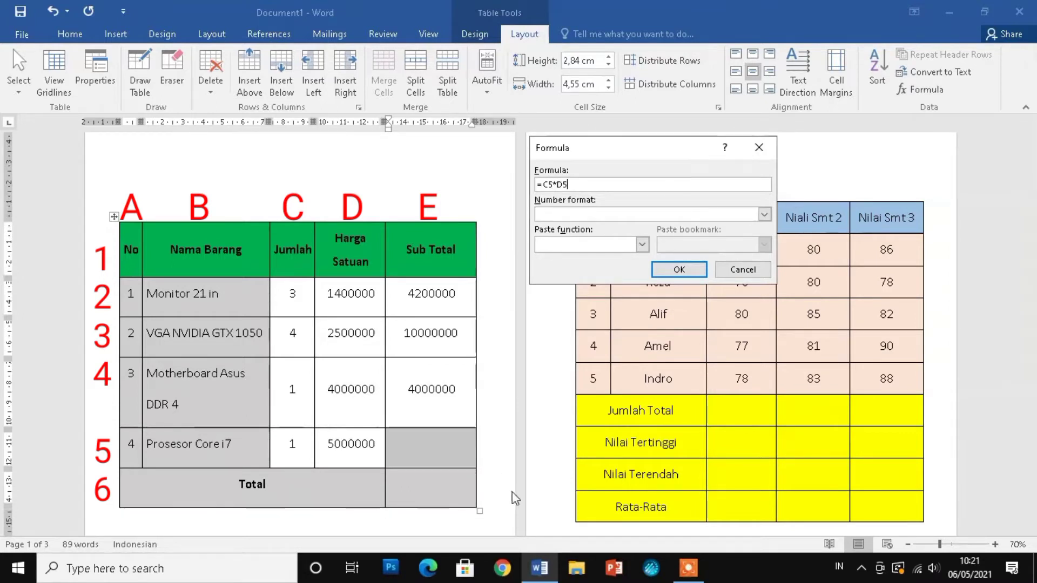
pyautogui.click(679, 269)
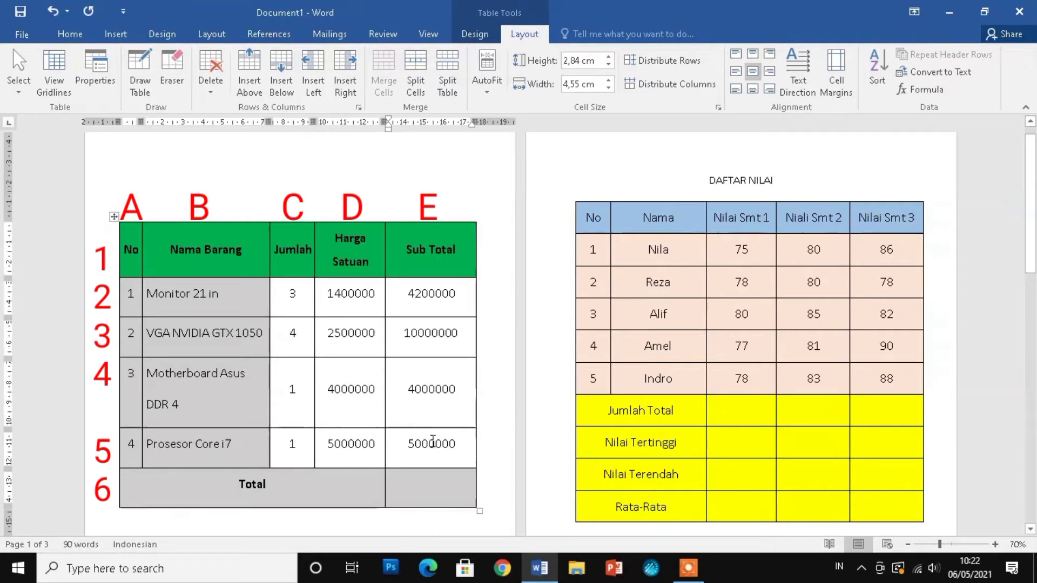
# Centre the purchase table's Total result cell horizontally and vertically, and insert the formula =SUM(E2:E5) in it.
pyautogui.click(419, 487)
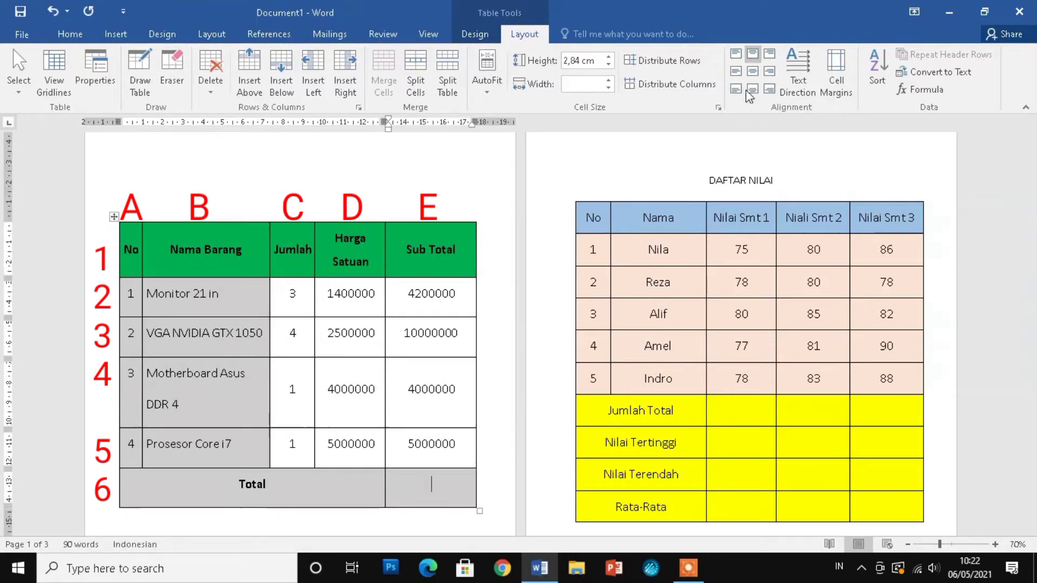
pyautogui.click(752, 71)
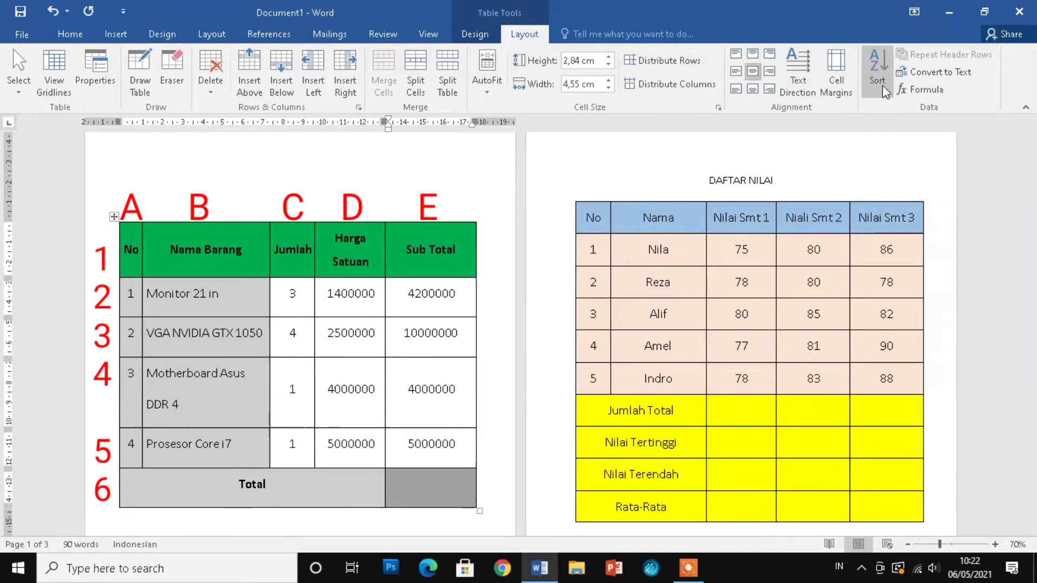
pyautogui.click(902, 88)
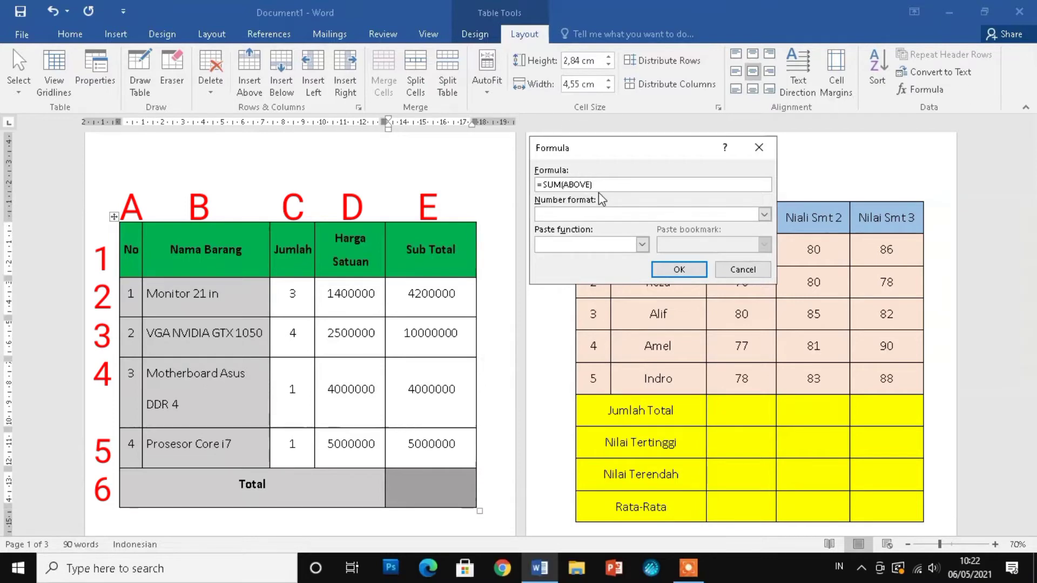
pyautogui.press('BackSpace')
pyautogui.press('BackSpace')
pyautogui.press('BackSpace')
pyautogui.press('BackSpace')
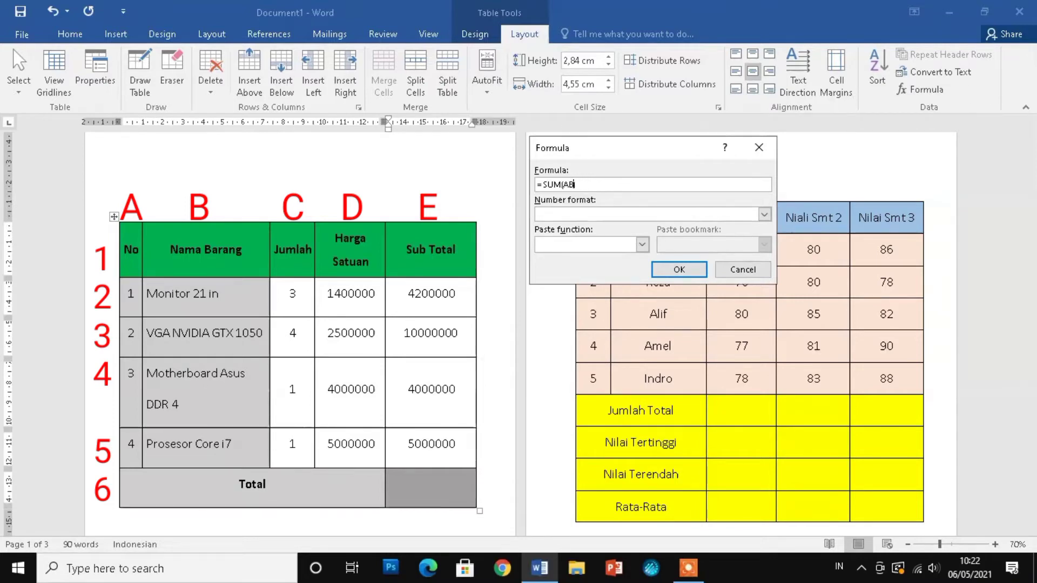
pyautogui.press('BackSpace')
pyautogui.press('BackSpace')
pyautogui.write(')')
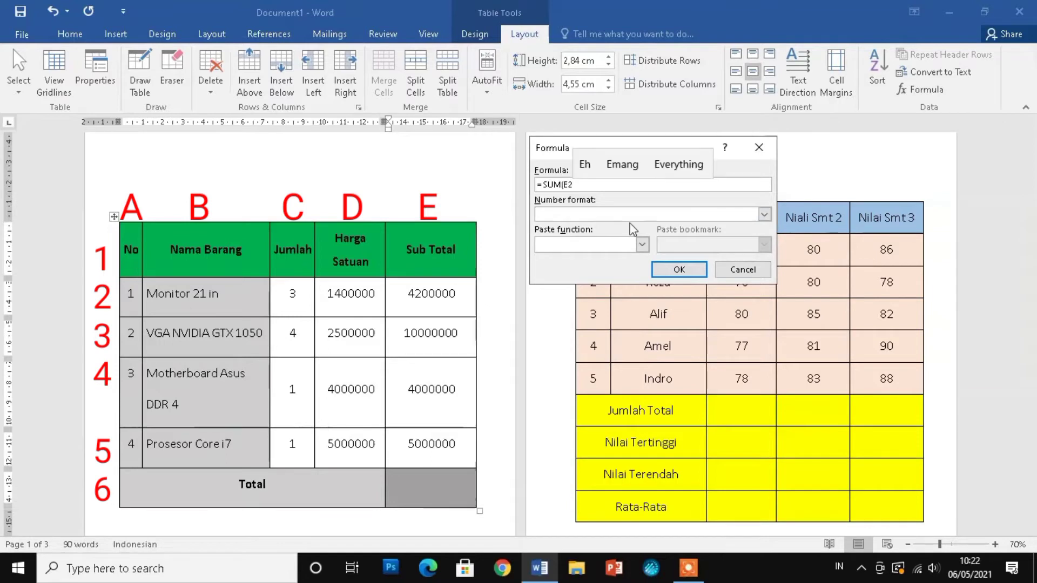
pyautogui.write('E2')
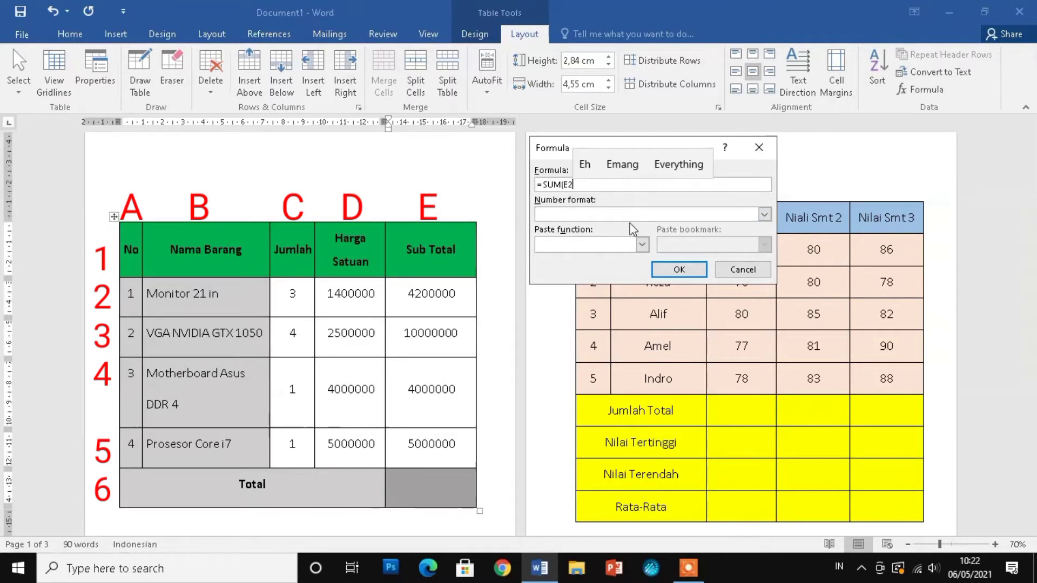
pyautogui.write(':')
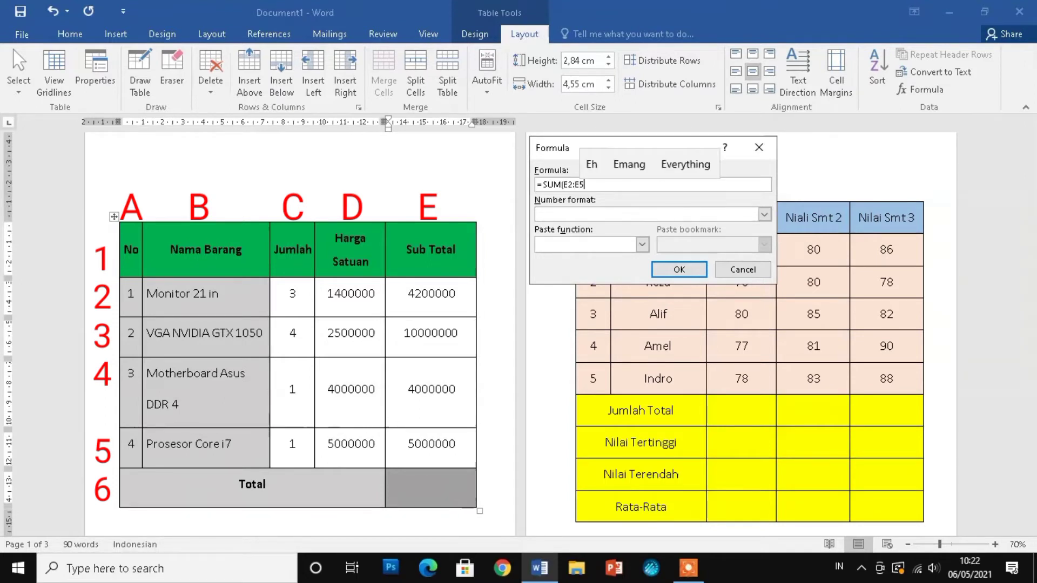
pyautogui.write('5)')
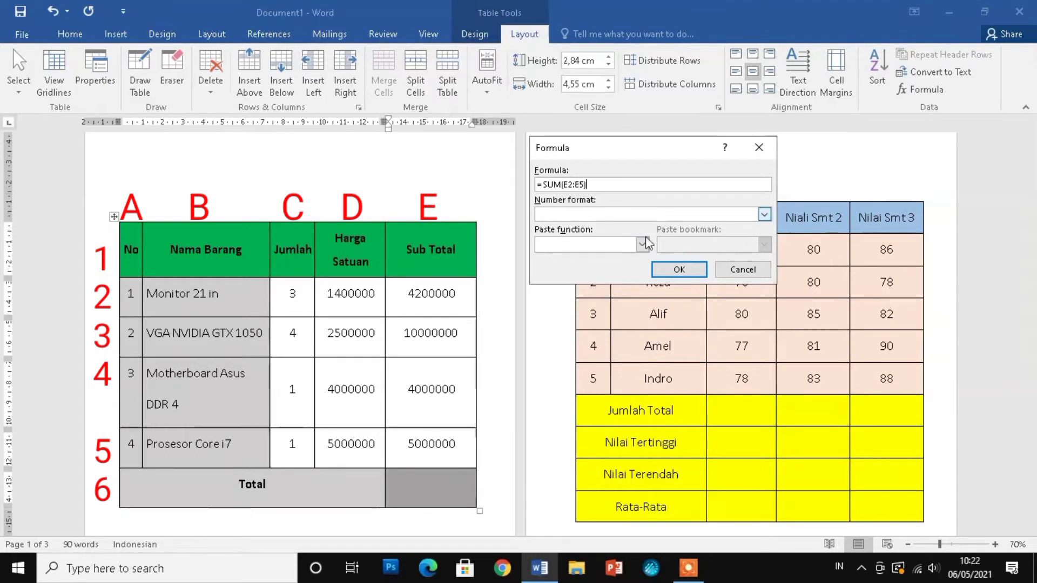
pyautogui.click(680, 273)
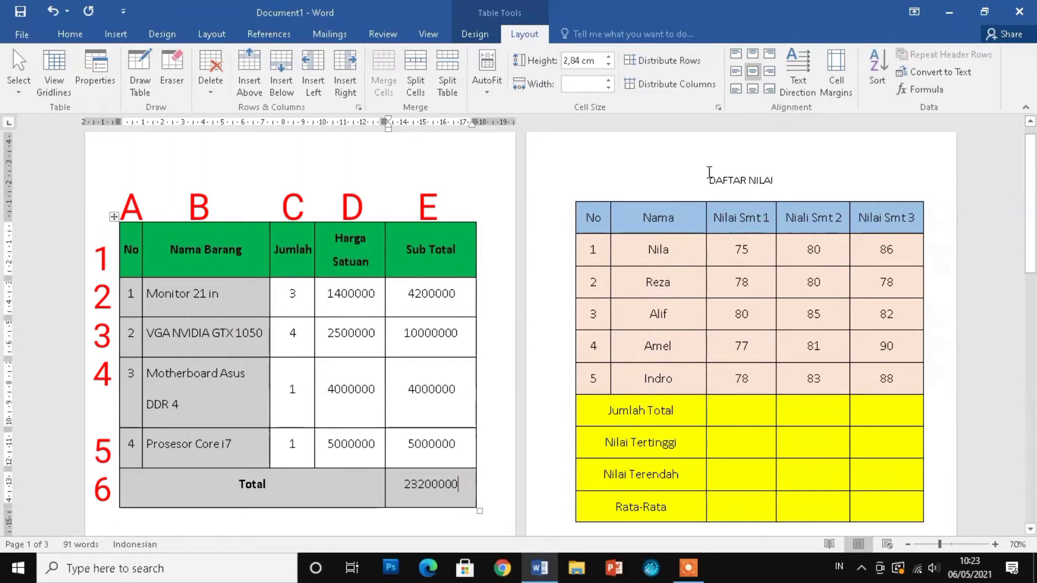
# Centre the empty yellow cells of the DAFTAR NILAI table, from Jumlah Total to Rata-Rata, horizontally and vertically.
pyautogui.click(738, 411)
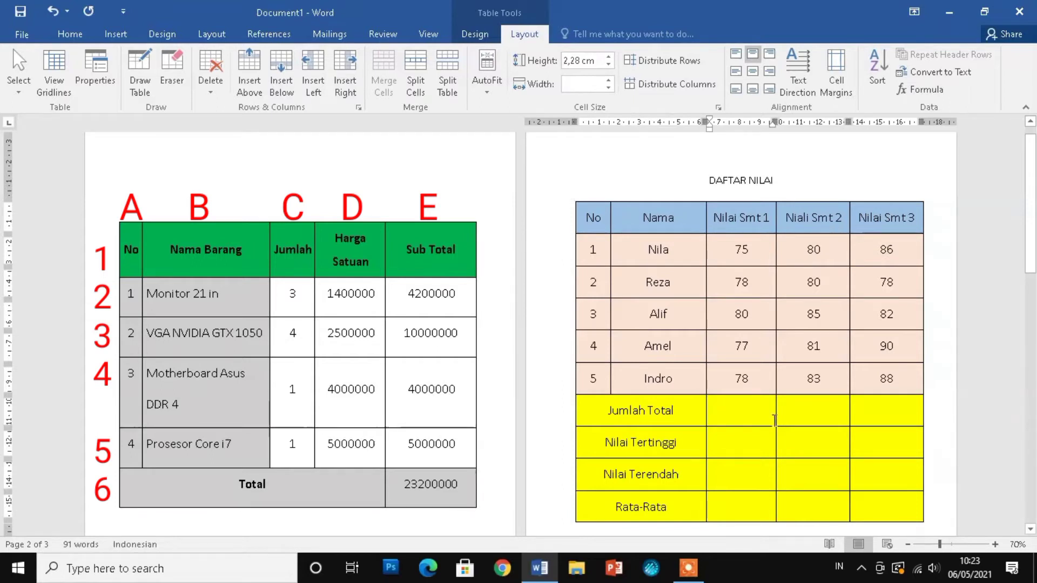
pyautogui.moveTo(775, 421); pyautogui.dragTo(886, 503)
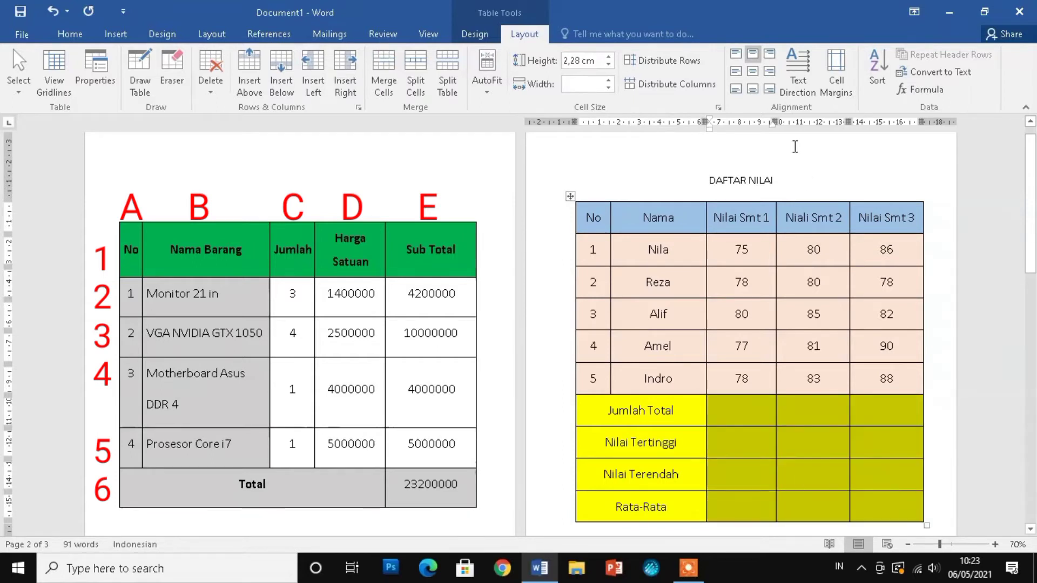
pyautogui.click(754, 72)
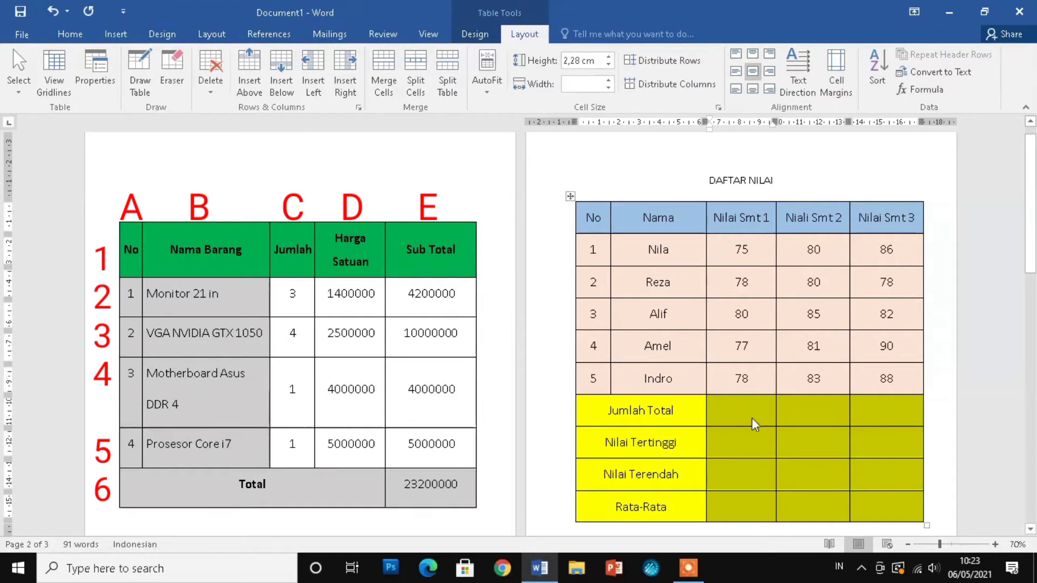
# Insert the formula =SUM(C2:C6) in the Jumlah Total cell of the Nilai Smt 1 column.
pyautogui.click(738, 416)
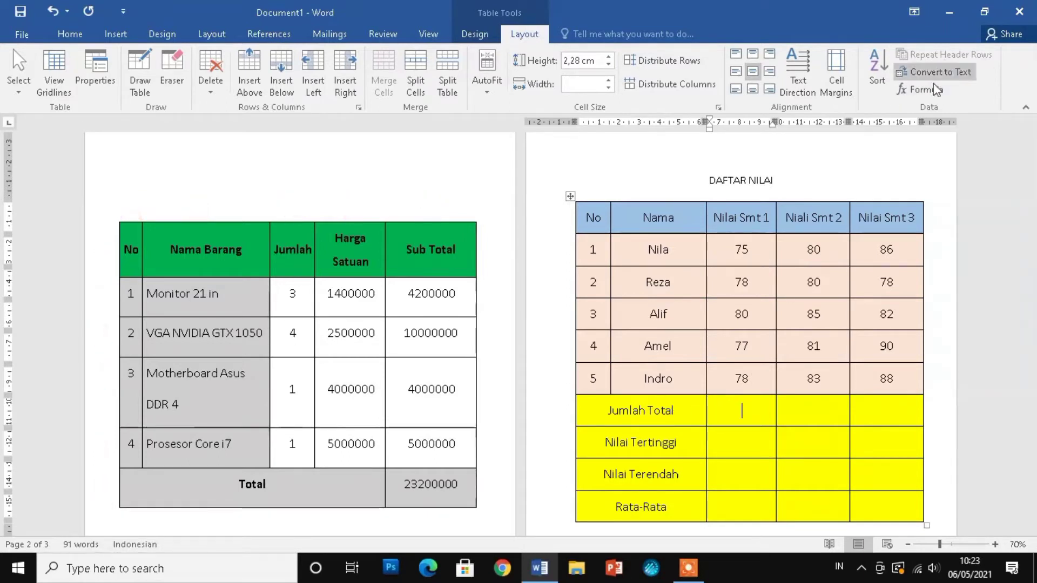
pyautogui.click(922, 90)
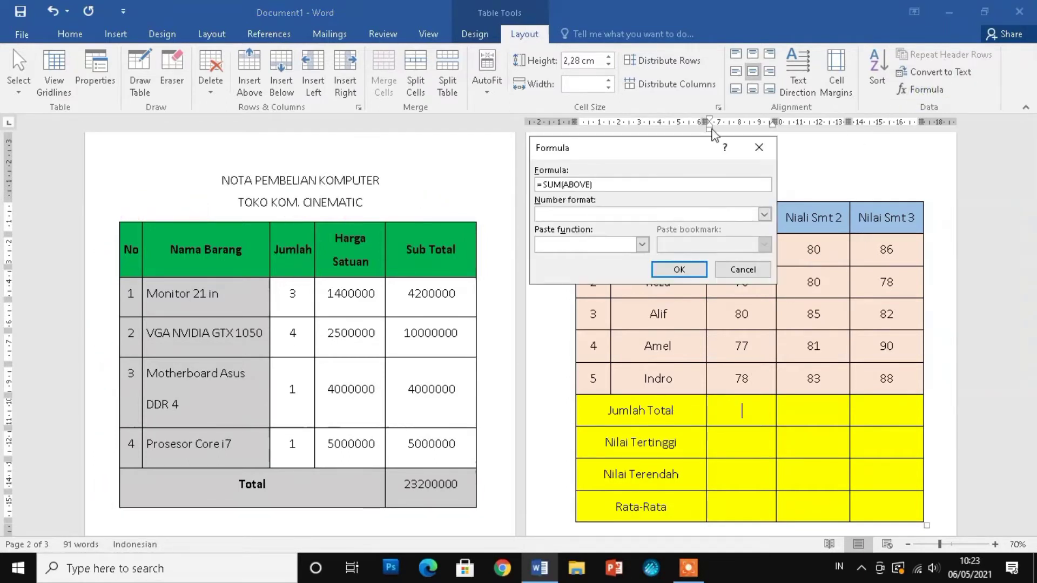
pyautogui.moveTo(675, 152)
pyautogui.mouseDown()
pyautogui.moveTo(486, 162)
pyautogui.moveTo(406, 145)
pyautogui.mouseUp()
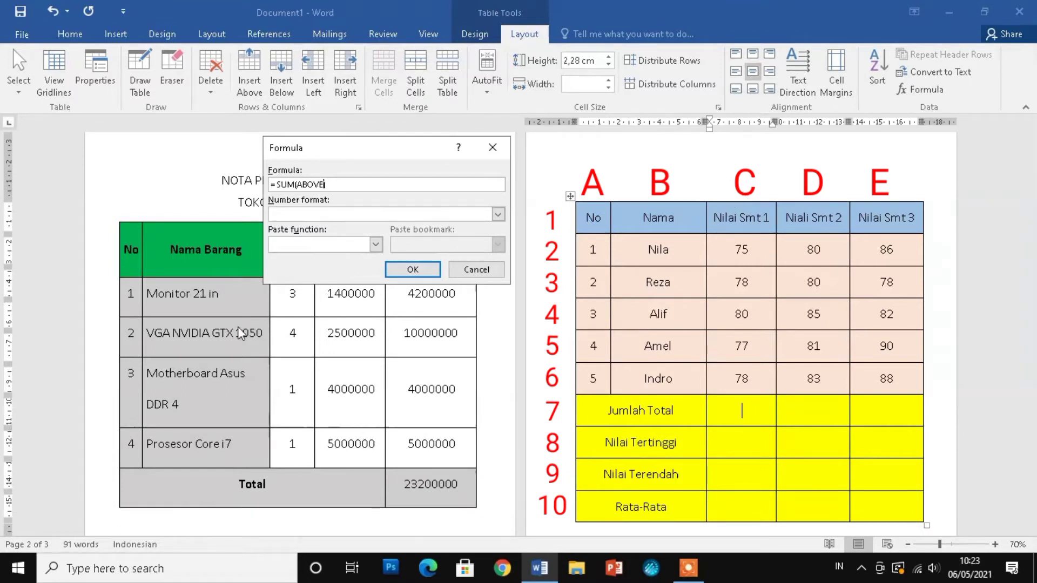
pyautogui.press('BackSpace')
pyautogui.press('BackSpace')
pyautogui.press('BackSpace')
pyautogui.press('BackSpace')
pyautogui.press('BackSpace')
pyautogui.press('BackSpace')
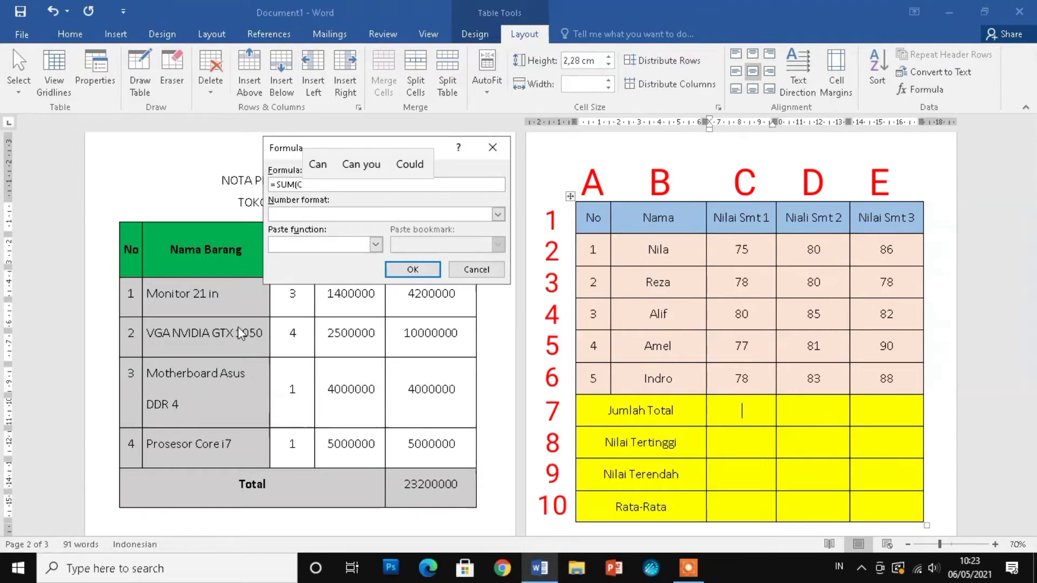
pyautogui.write('C2:C')
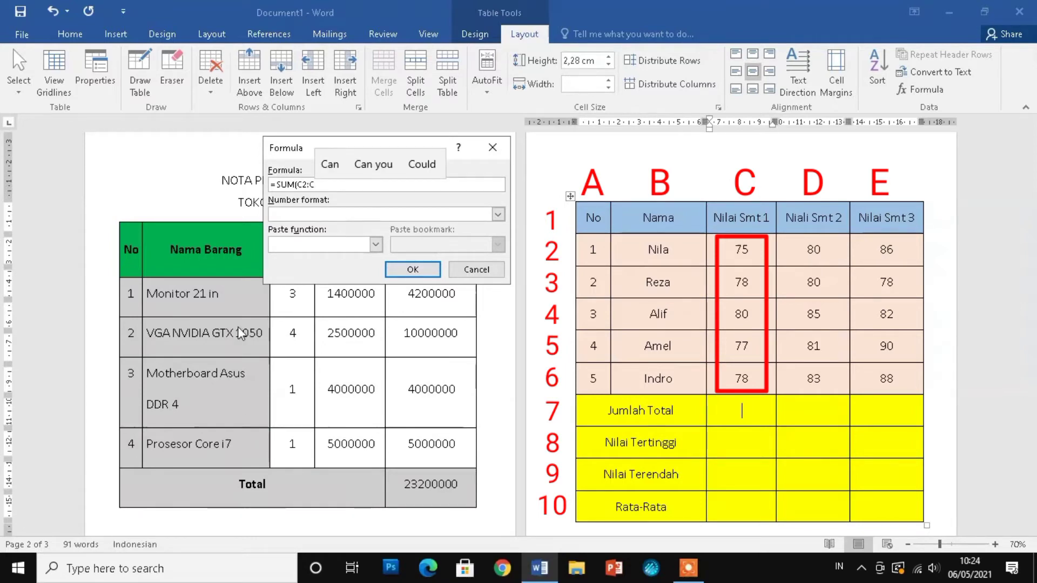
pyautogui.write('6)')
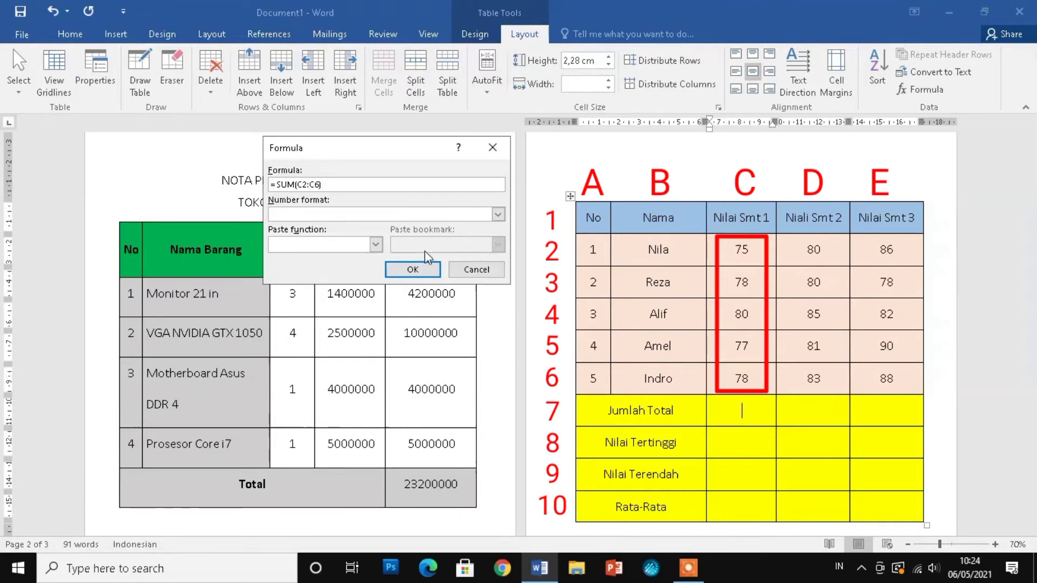
pyautogui.click(421, 273)
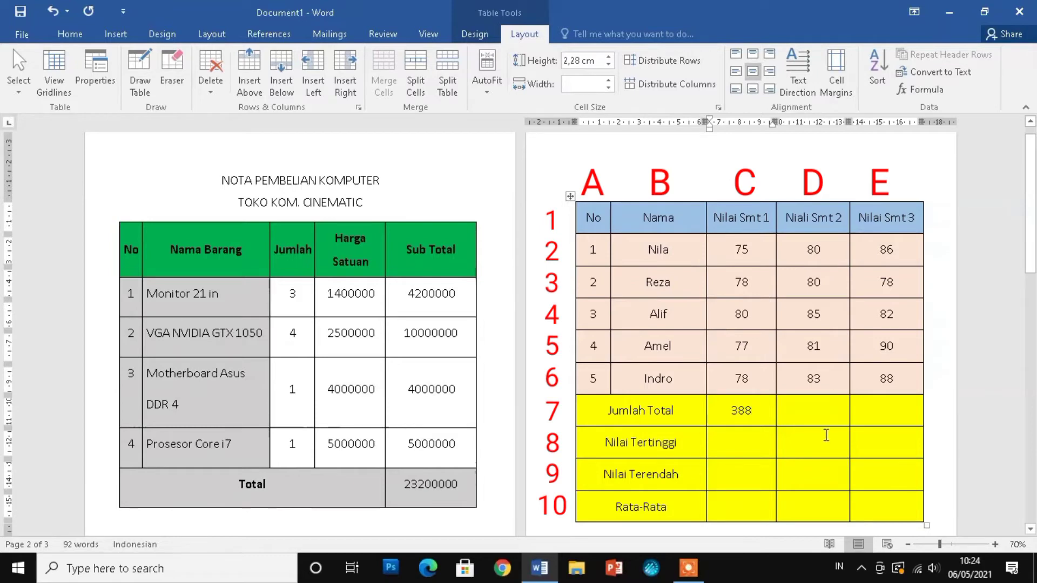
# Try to total the Niali Smt 2 column with the formula =SUM(D2*D6) in its Jumlah Total cell.
pyautogui.click(907, 87)
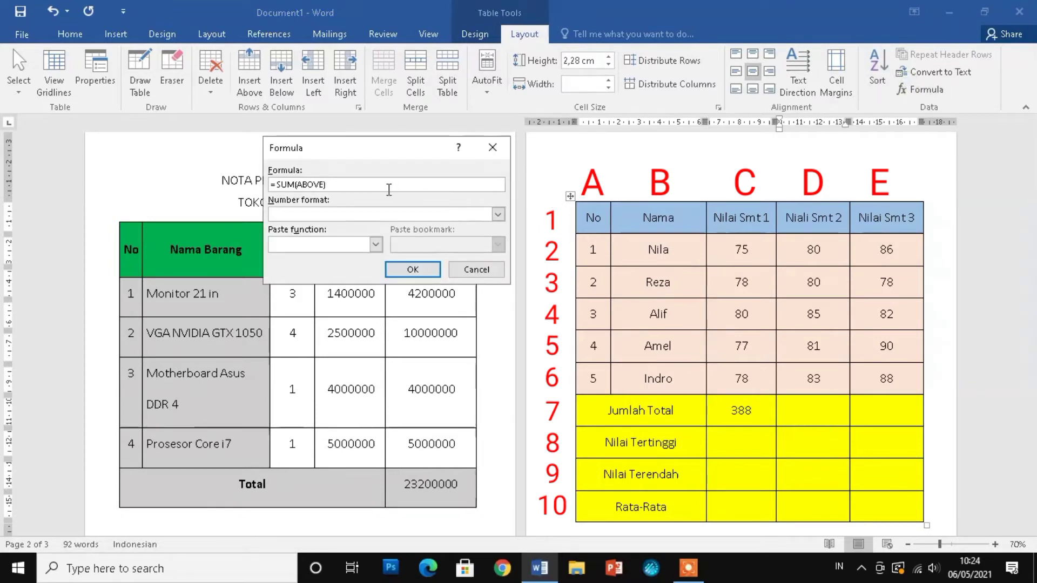
pyautogui.press('BackSpace')
pyautogui.press('BackSpace')
pyautogui.press('BackSpace')
pyautogui.press('BackSpace')
pyautogui.press('BackSpace')
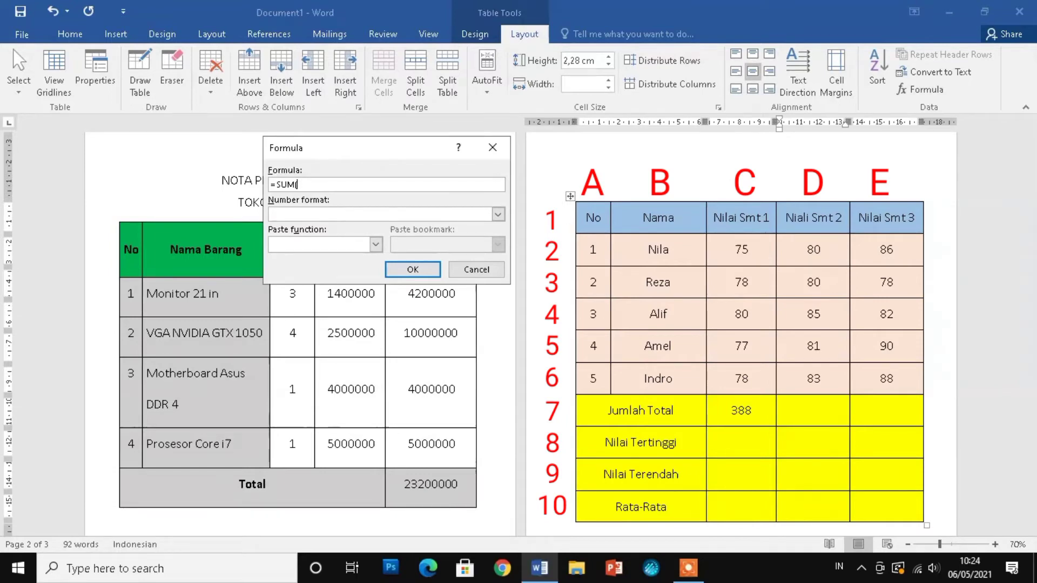
pyautogui.write('D2')
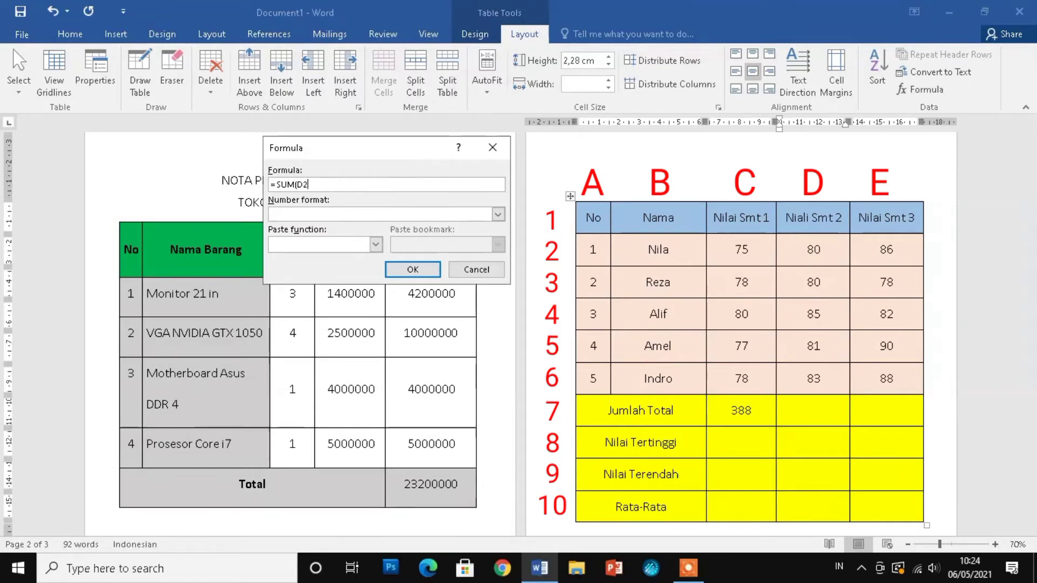
pyautogui.write('*')
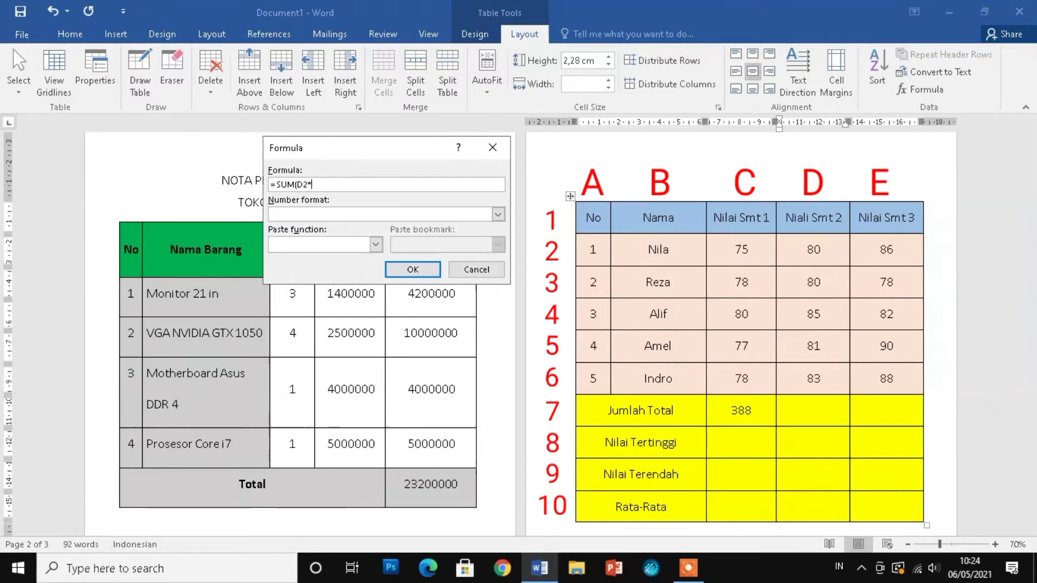
pyautogui.write('D6')
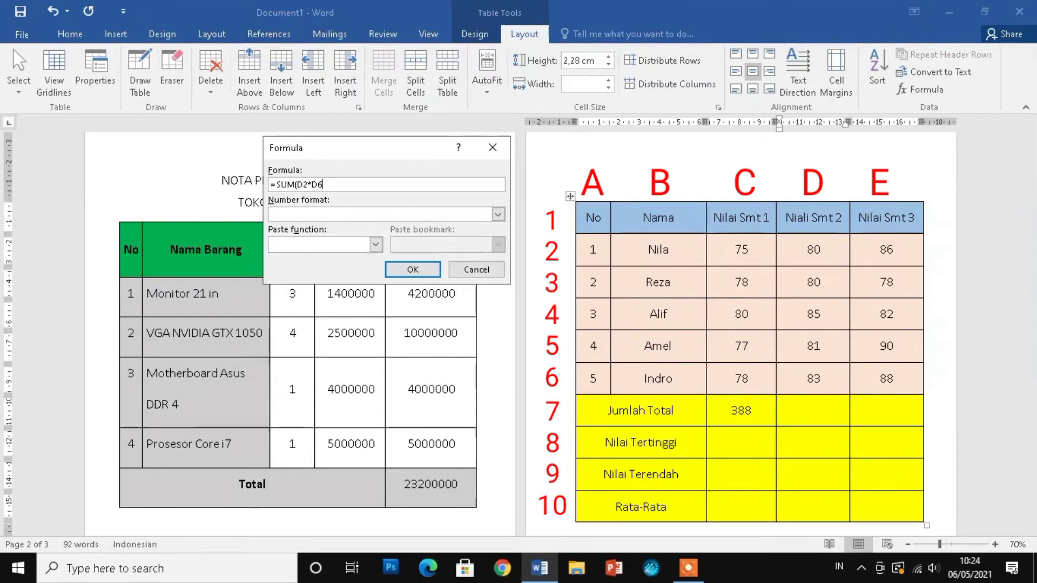
pyautogui.press('Return')
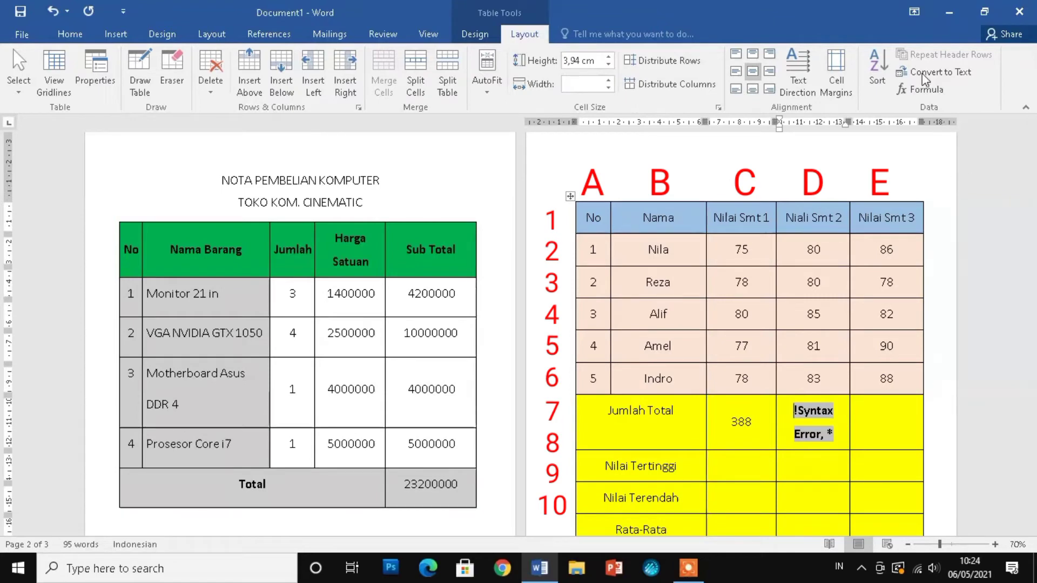
# Correct the formula in the Jumlah Total cell of the Niali Smt 2 column to =SUM(D2:D6).
pyautogui.click(925, 91)
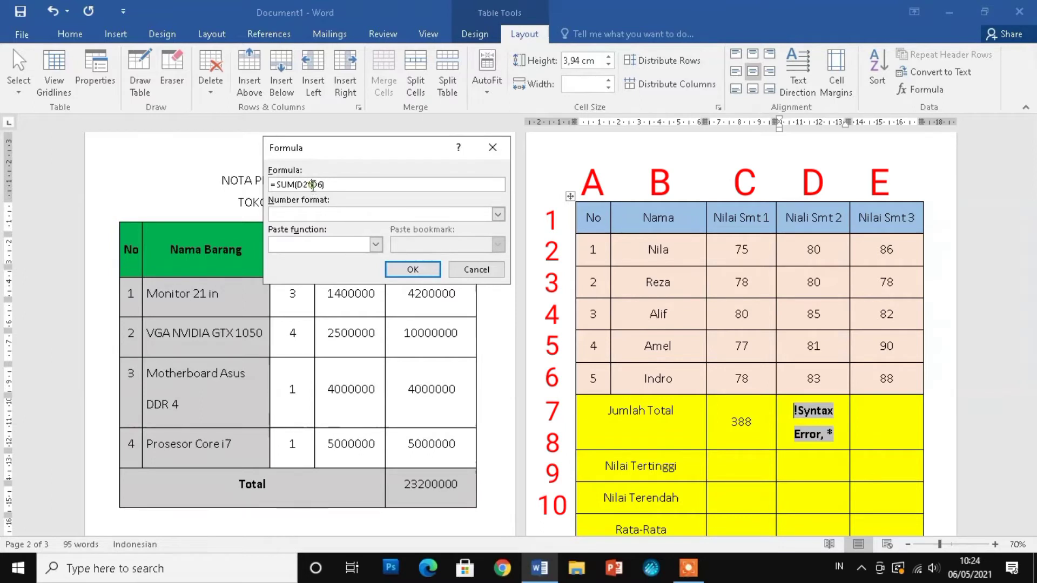
pyautogui.click(366, 182)
pyautogui.press('BackSpace')
pyautogui.press('BackSpace')
pyautogui.write(':D6')
pyautogui.click(412, 270)
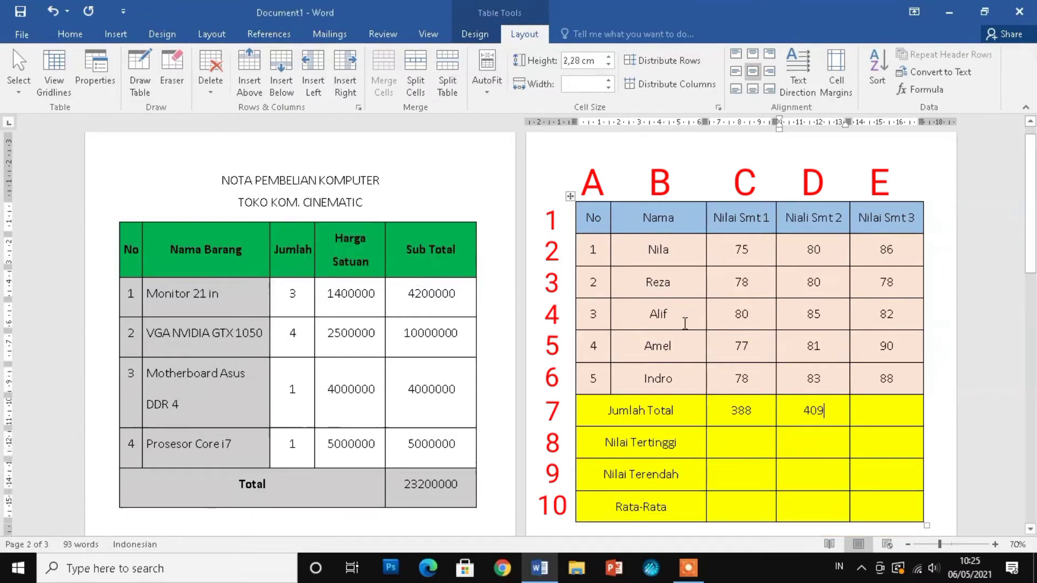
# Insert the formula =SUM(E2:E6) in the Jumlah Total cell of the Nilai Smt 3 column.
pyautogui.click(879, 410)
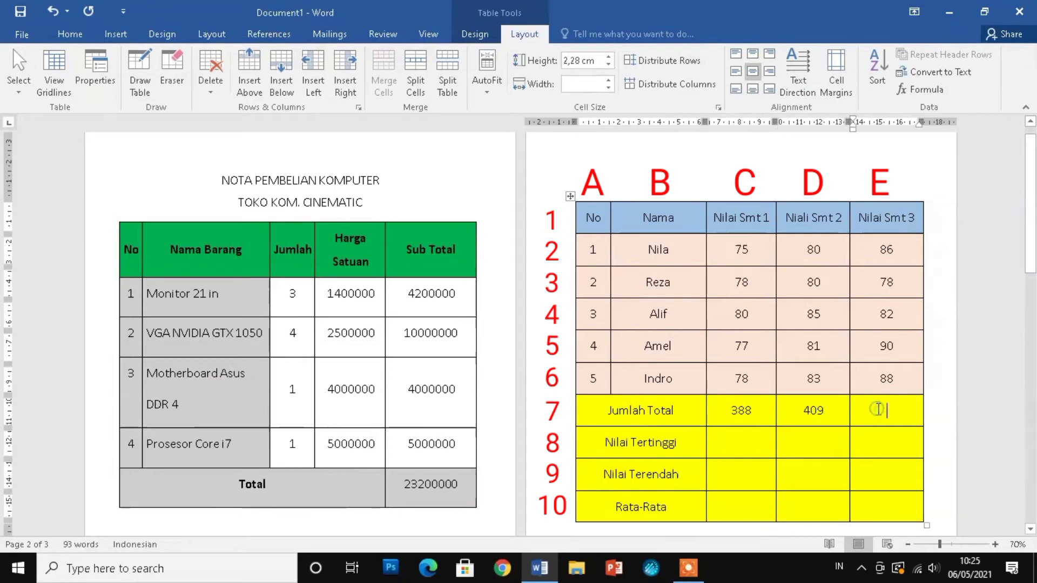
pyautogui.click(924, 96)
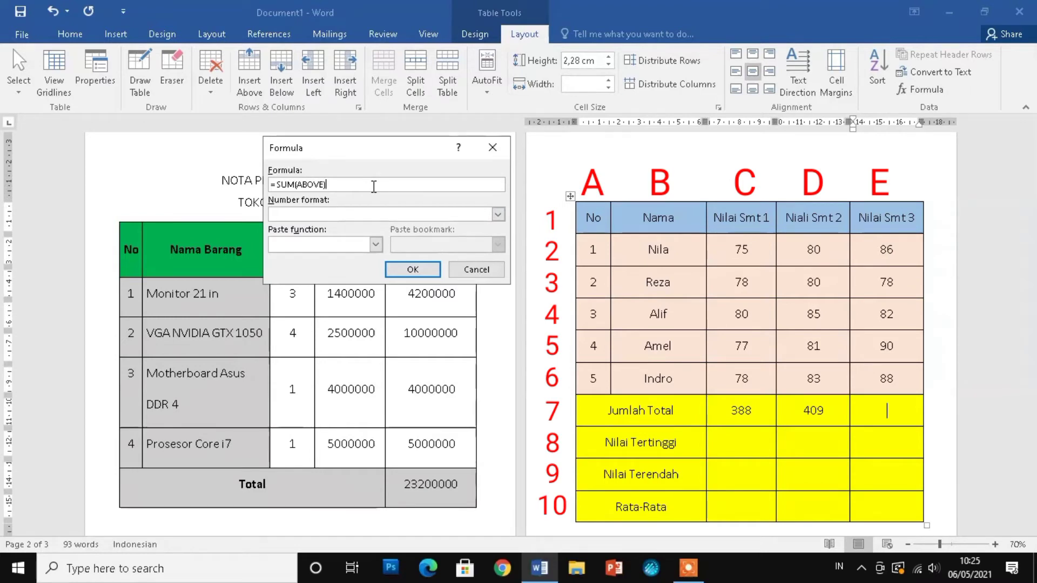
pyautogui.press('BackSpace')
pyautogui.press('BackSpace')
pyautogui.press('BackSpace')
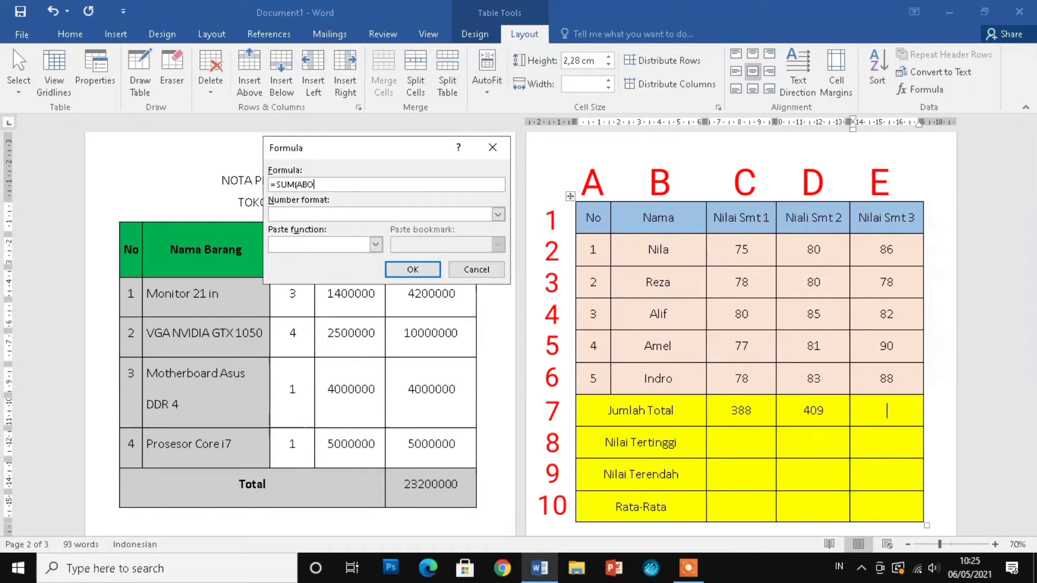
pyautogui.press('BackSpace')
pyautogui.press('BackSpace')
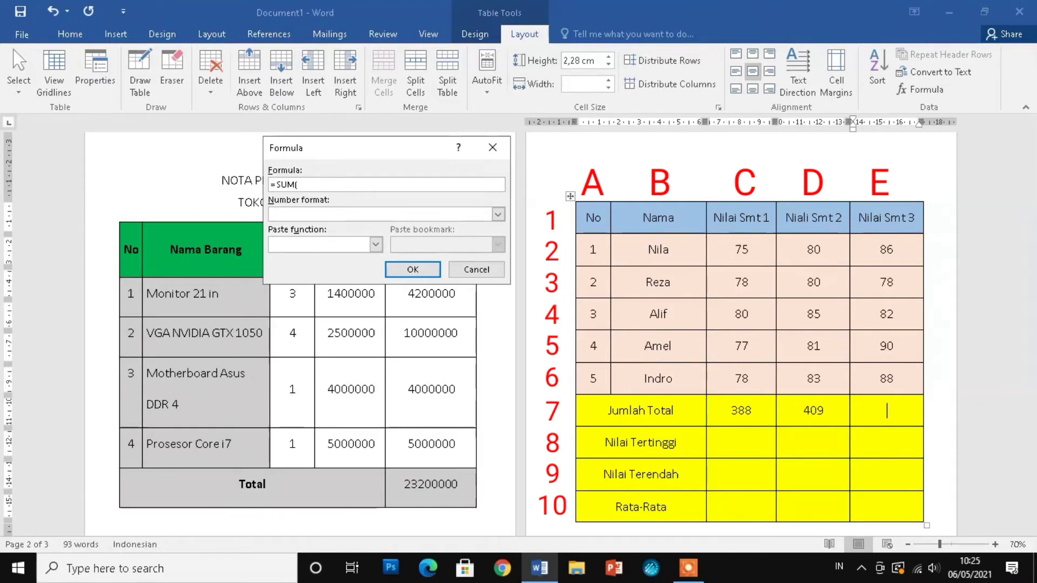
pyautogui.write('E')
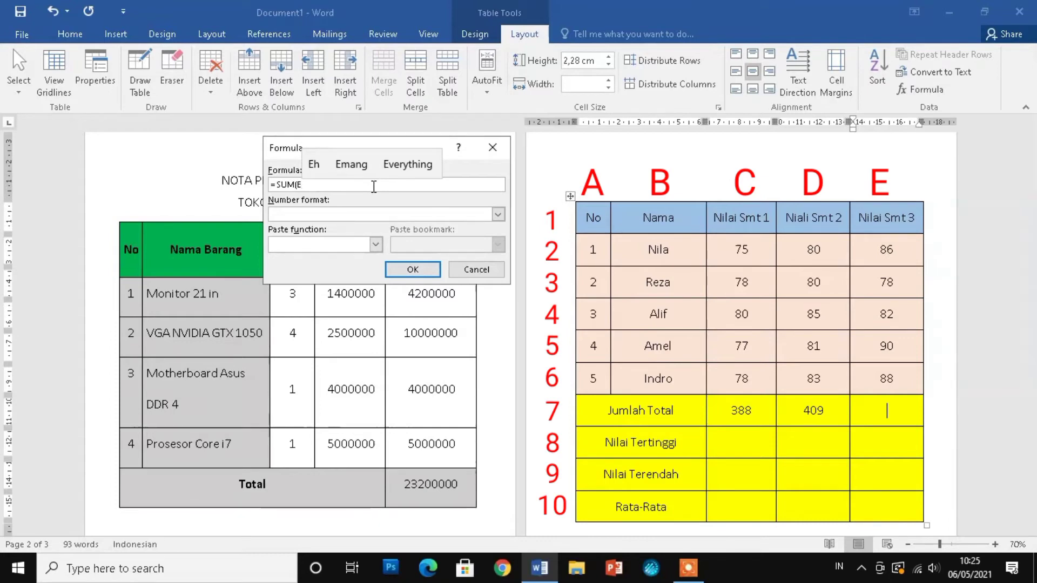
pyautogui.write('2')
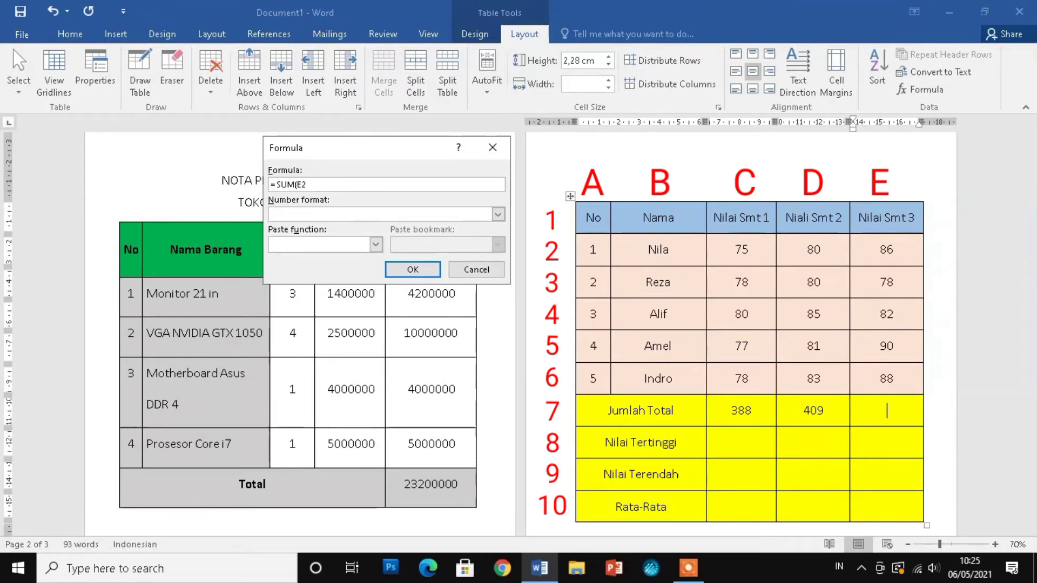
pyautogui.write(':E')
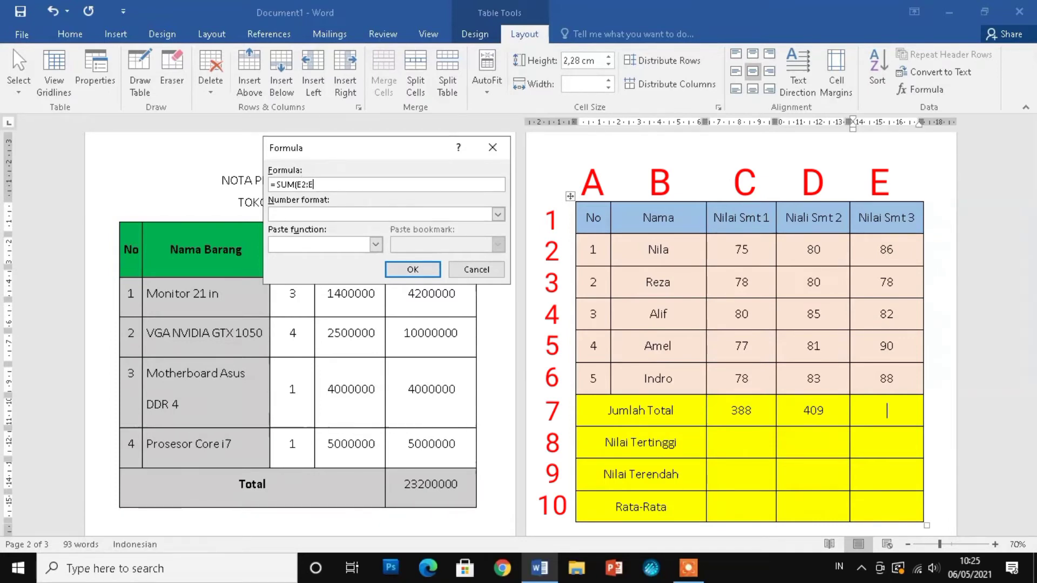
pyautogui.write('6)')
pyautogui.press('Return')
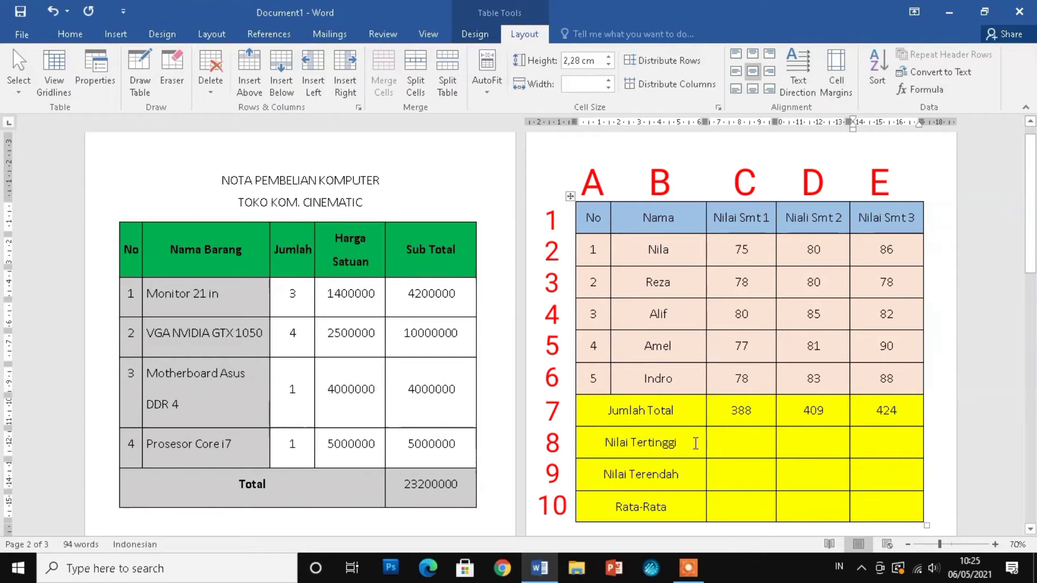
# Start a table formula in the Nilai Tertinggi cell of the Nilai Smt 1 column and clear the formula expression completely.
pyautogui.click(740, 441)
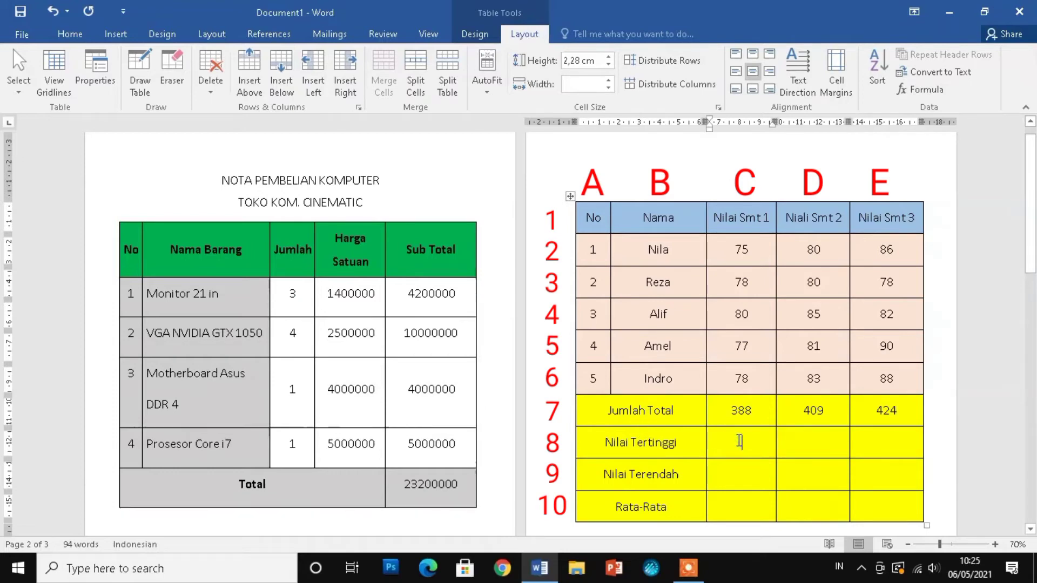
pyautogui.click(919, 89)
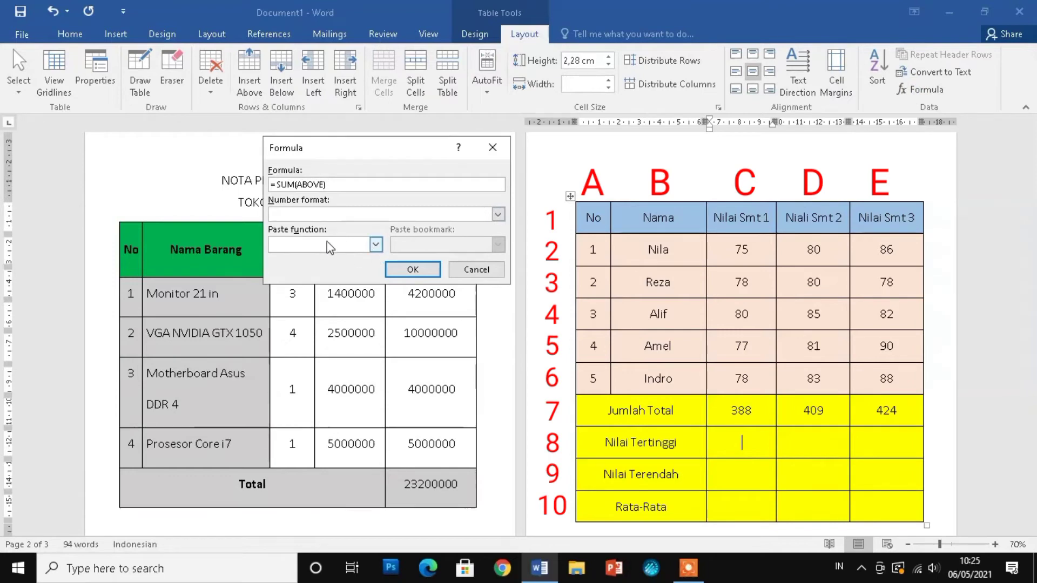
pyautogui.click(376, 245)
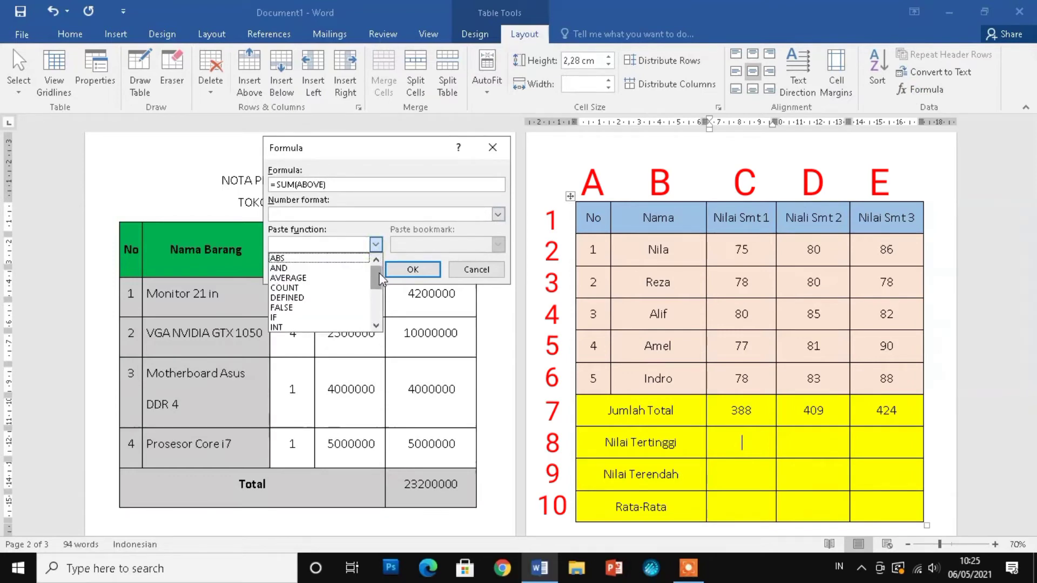
pyautogui.scroll(-1, 378, 280)
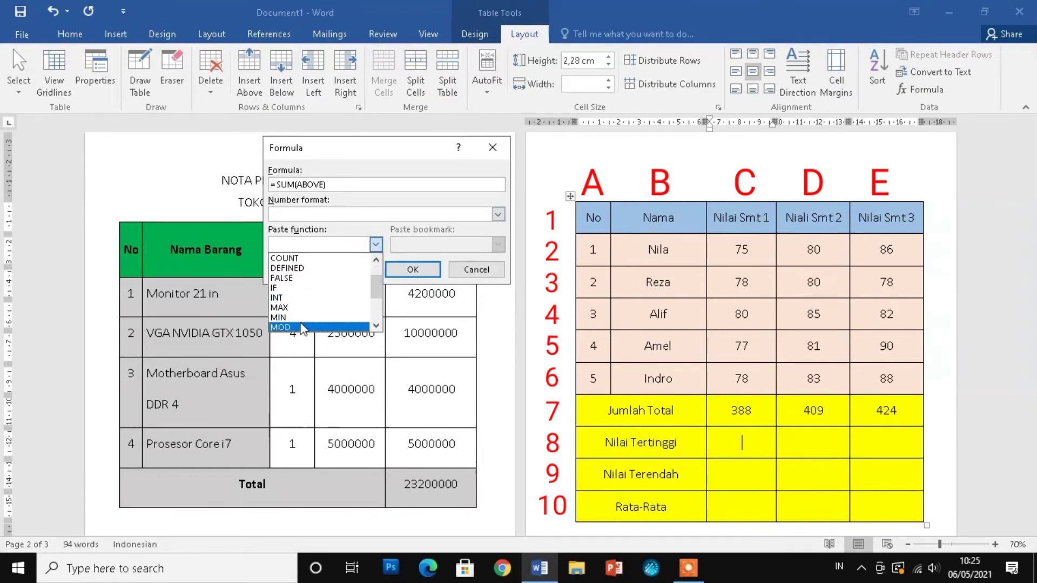
pyautogui.click(296, 308)
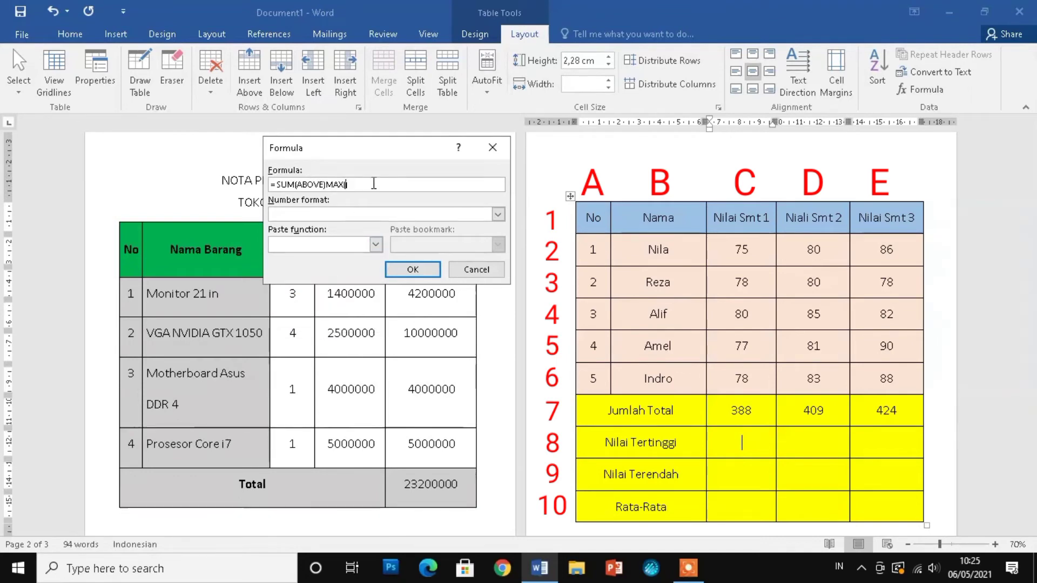
pyautogui.click(346, 185)
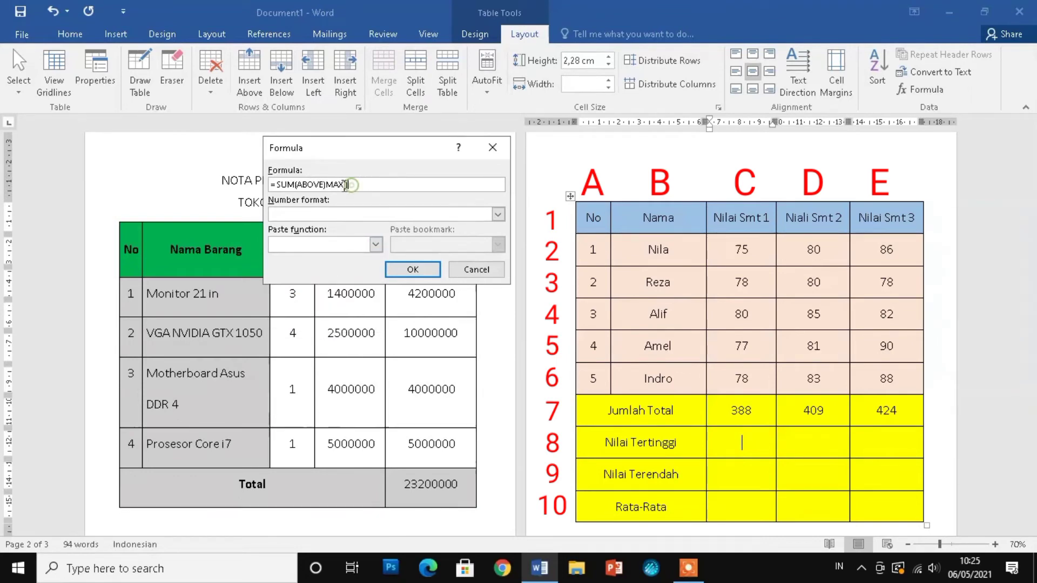
pyautogui.moveTo(296, 185); pyautogui.dragTo(272, 185)
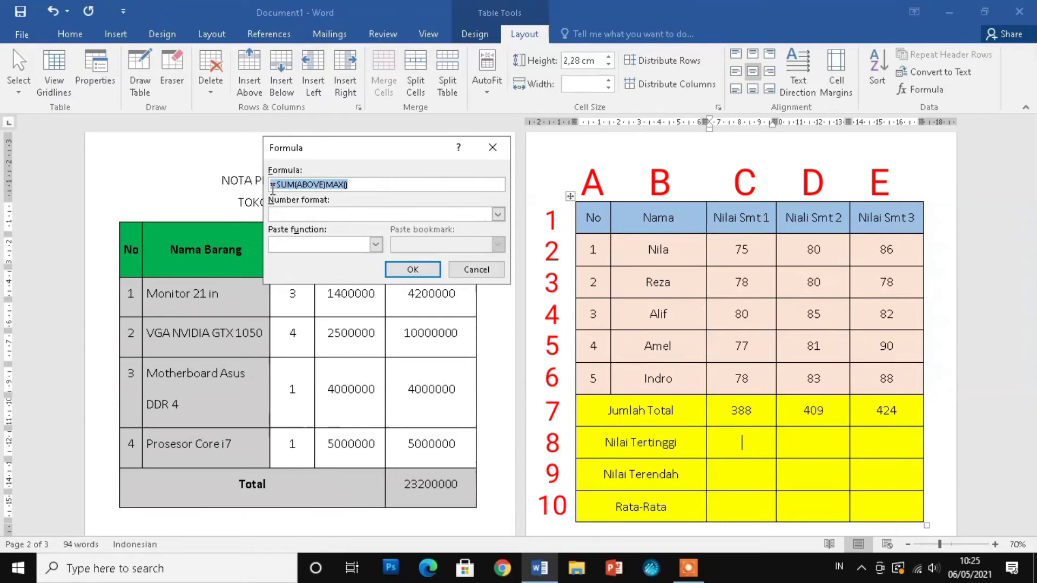
pyautogui.press('BackSpace')
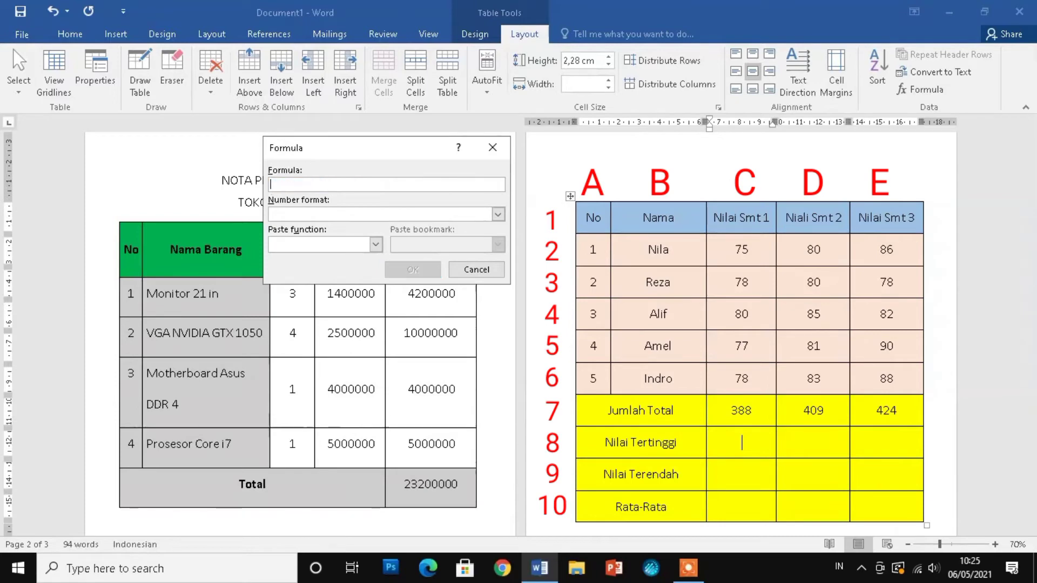
# Insert the formula =MAX(C2:C6) in the Nilai Tertinggi cell of the Nilai Smt 1 column, picking MAX from the function list.
pyautogui.click(376, 244)
pyautogui.click(339, 307)
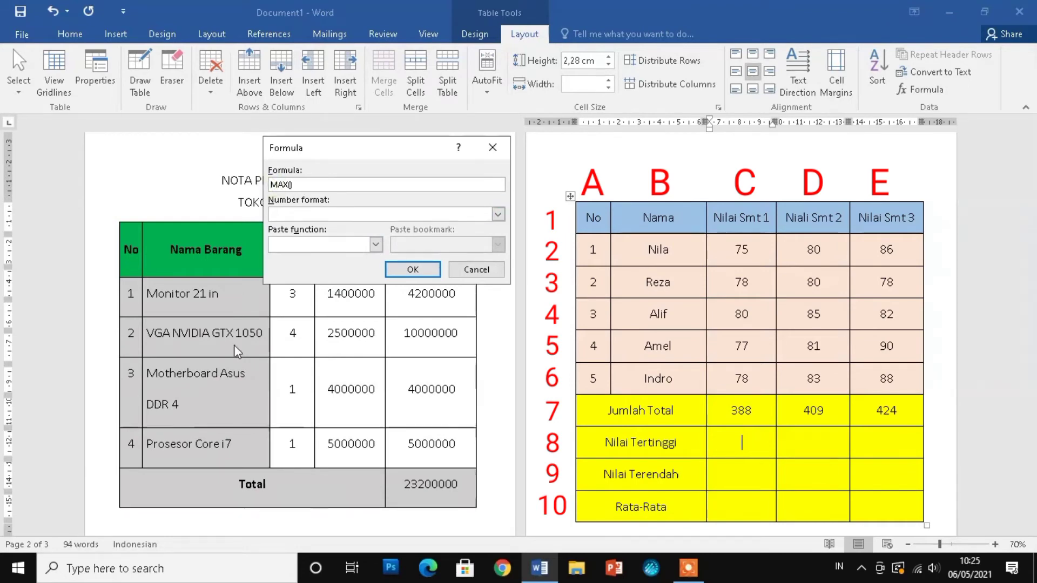
pyautogui.press('Home')
pyautogui.write('=')
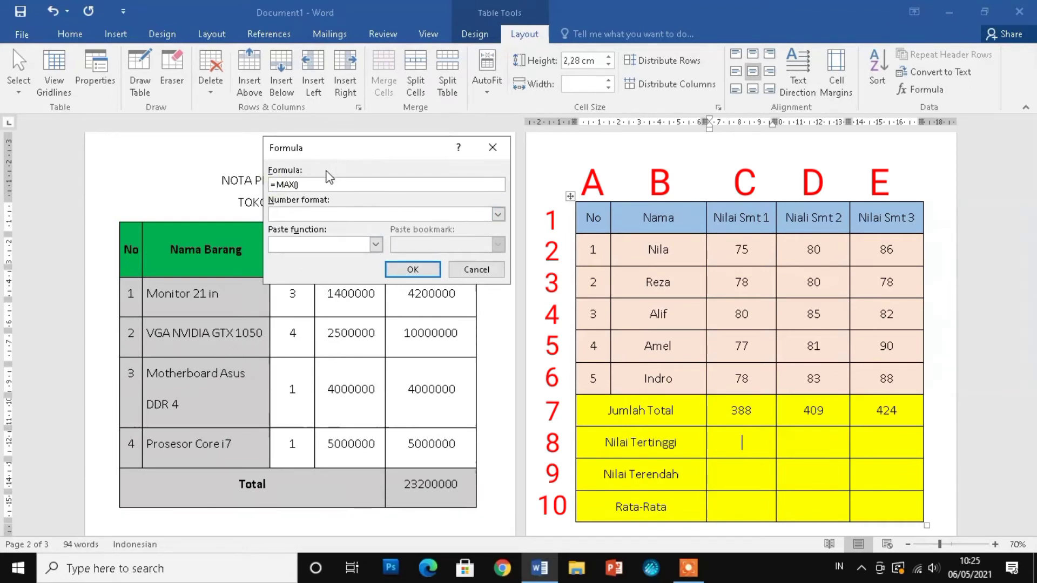
pyautogui.press('BackSpace')
pyautogui.press('BackSpace')
pyautogui.write('C2')
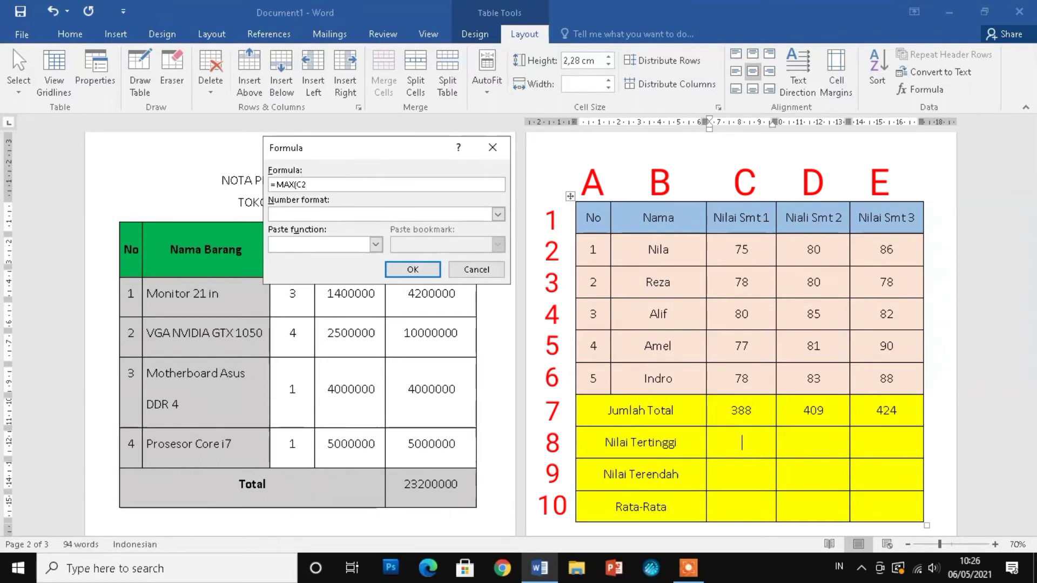
pyautogui.write(':')
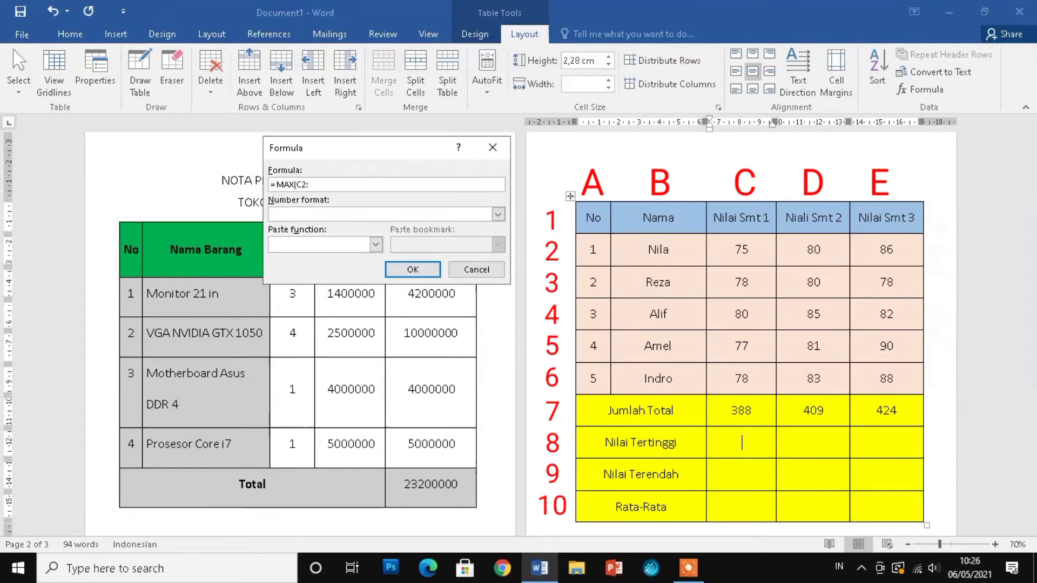
pyautogui.write('C6')
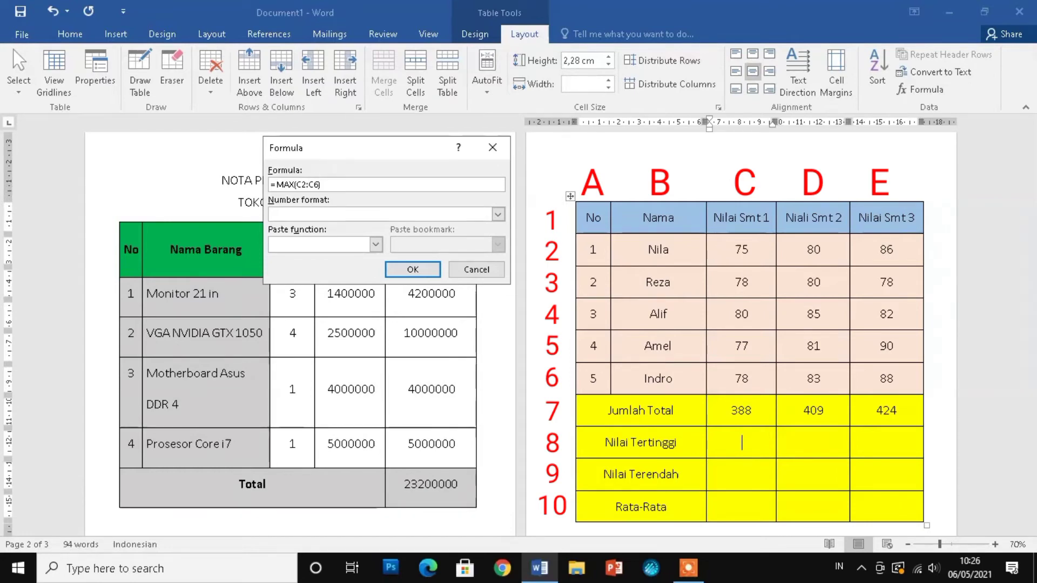
pyautogui.press('Return')
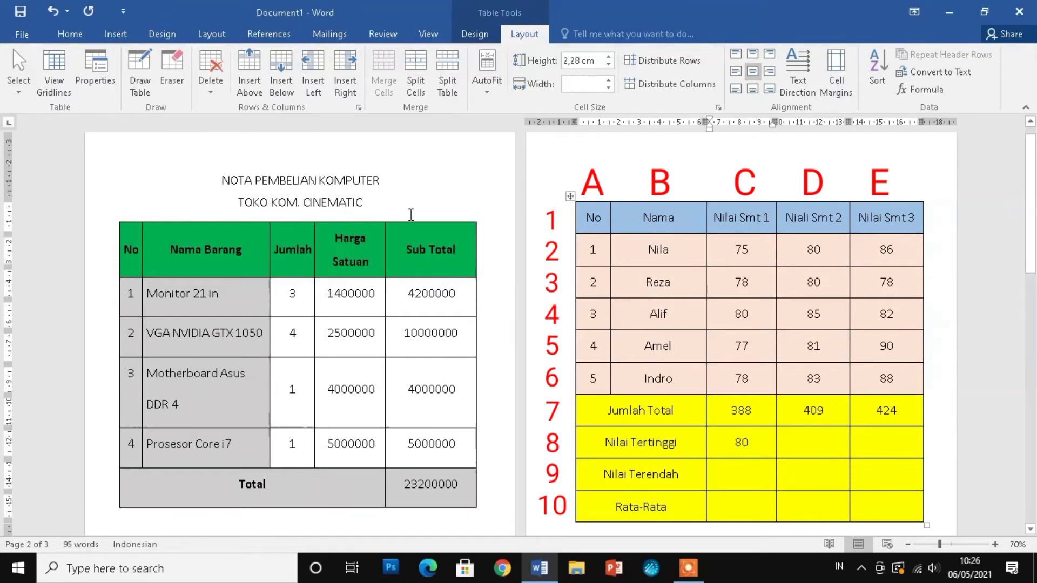
# Insert the formula =MAX(D2:D6) in the Nilai Tertinggi cell of the Niali Smt 2 column.
pyautogui.click(812, 442)
pyautogui.click(901, 89)
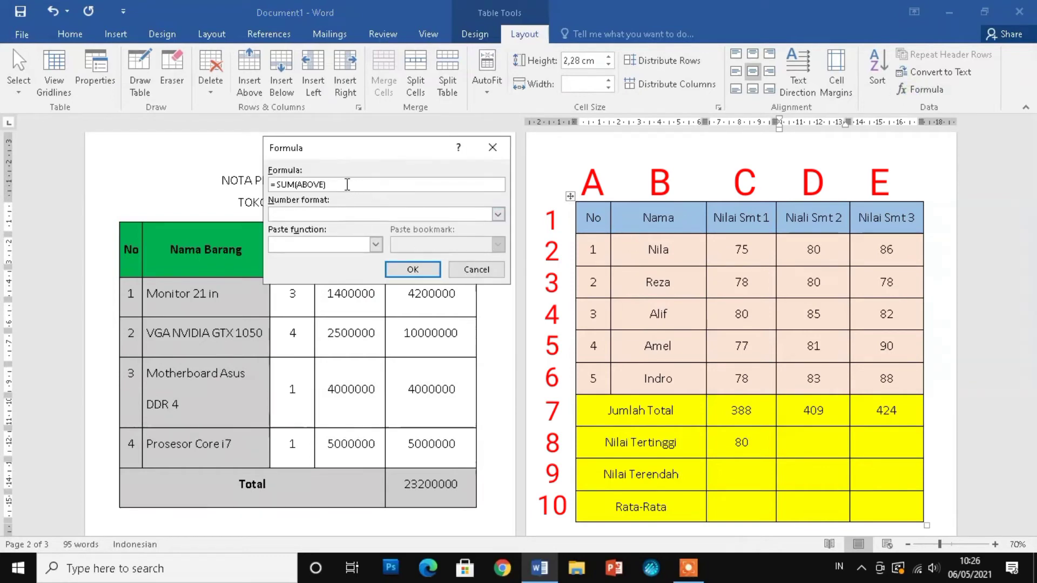
pyautogui.moveTo(347, 184); pyautogui.dragTo(279, 189)
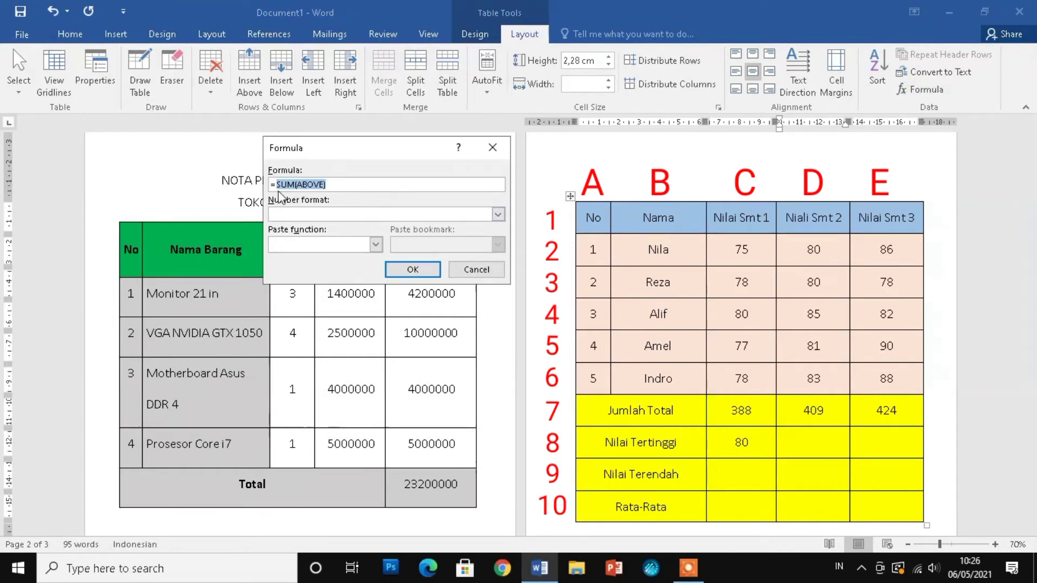
pyautogui.write('MAX')
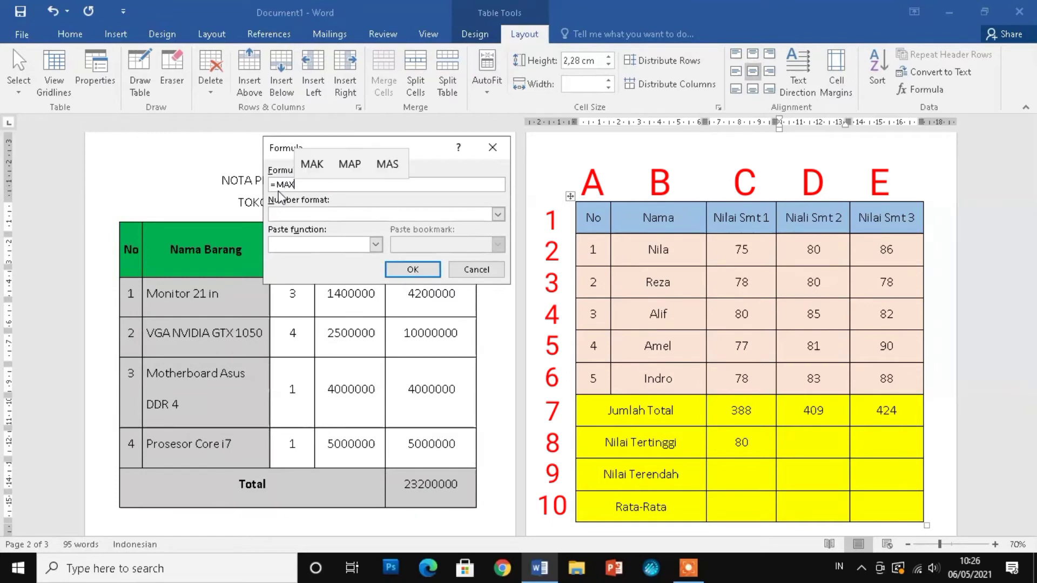
pyautogui.write('(')
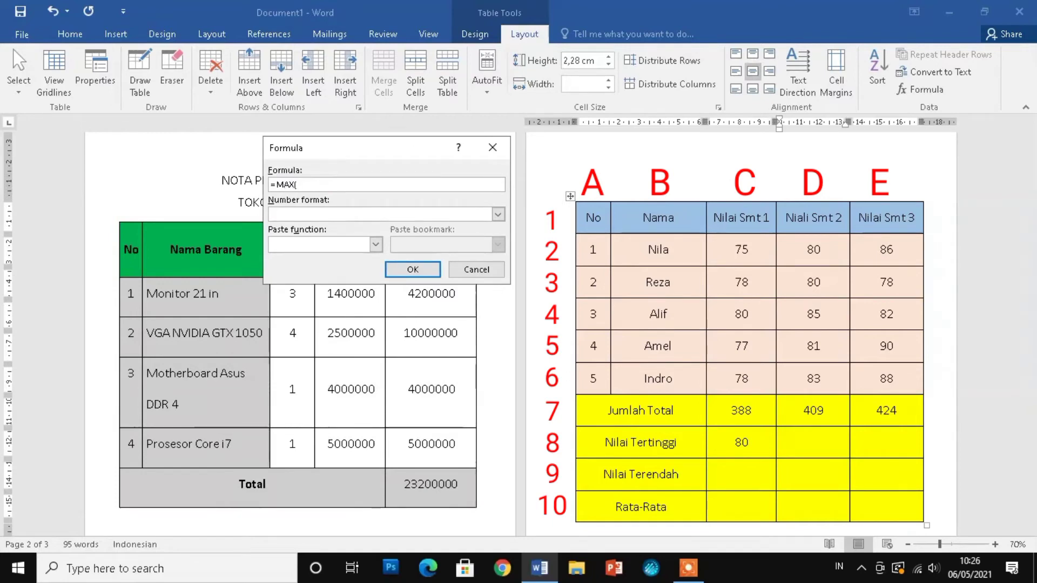
pyautogui.write('D')
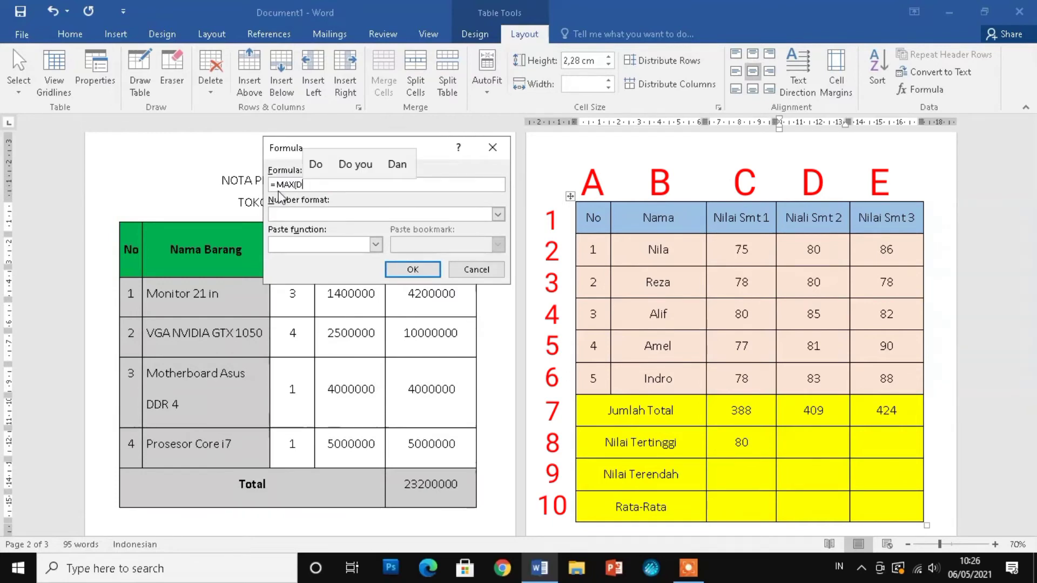
pyautogui.write('2')
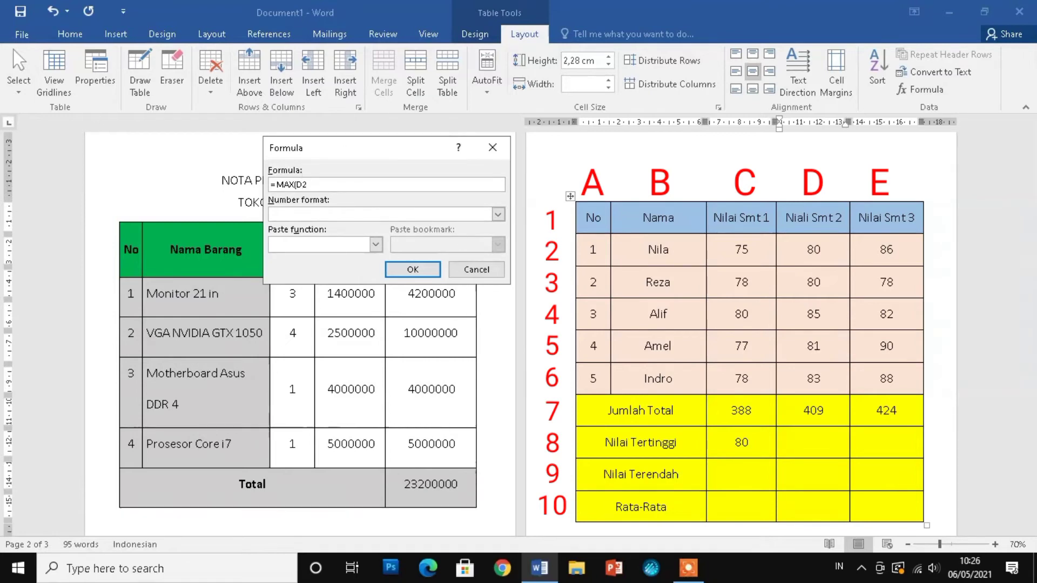
pyautogui.write(':')
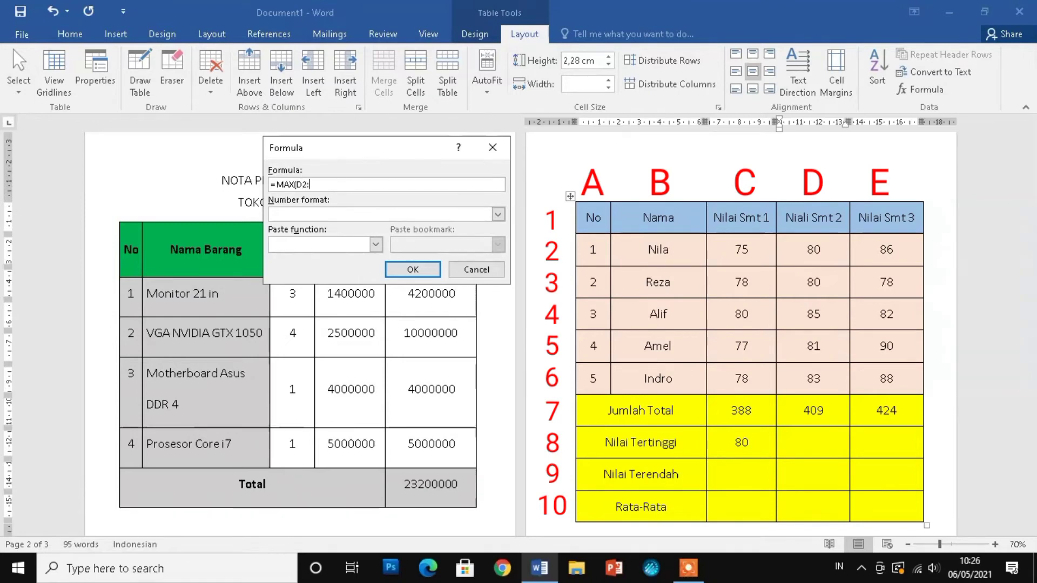
pyautogui.write('D6')
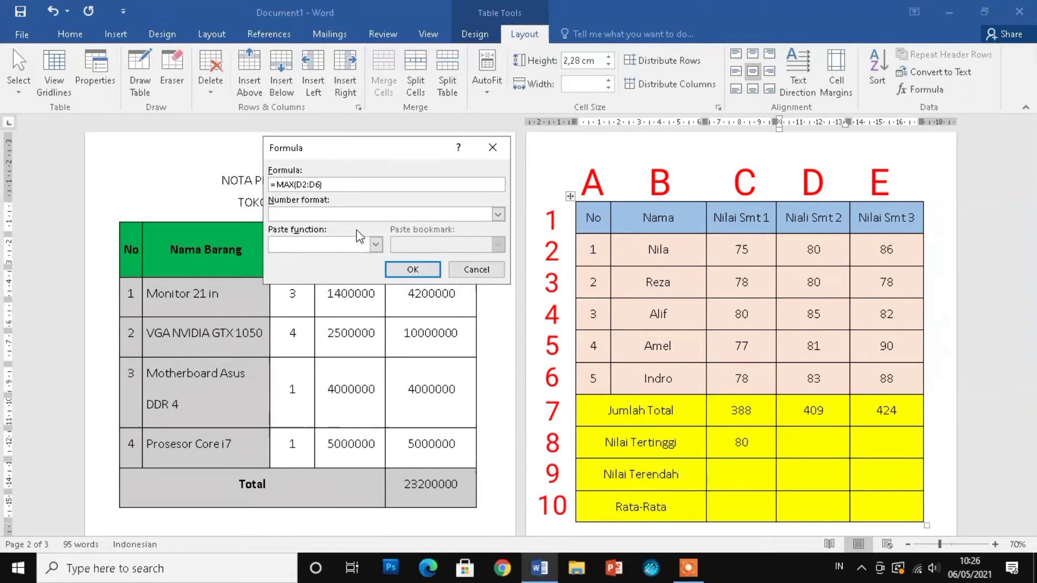
pyautogui.click(414, 270)
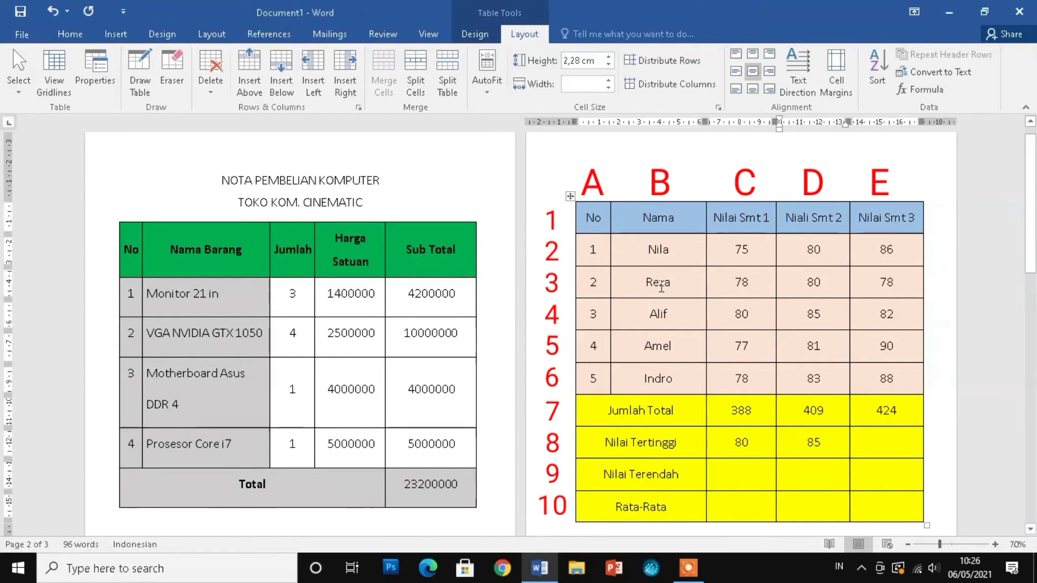
# Insert the formula =MAX(E2:E6) in the Nilai Tertinggi cell of the Nilai Smt 3 column.
pyautogui.click(885, 442)
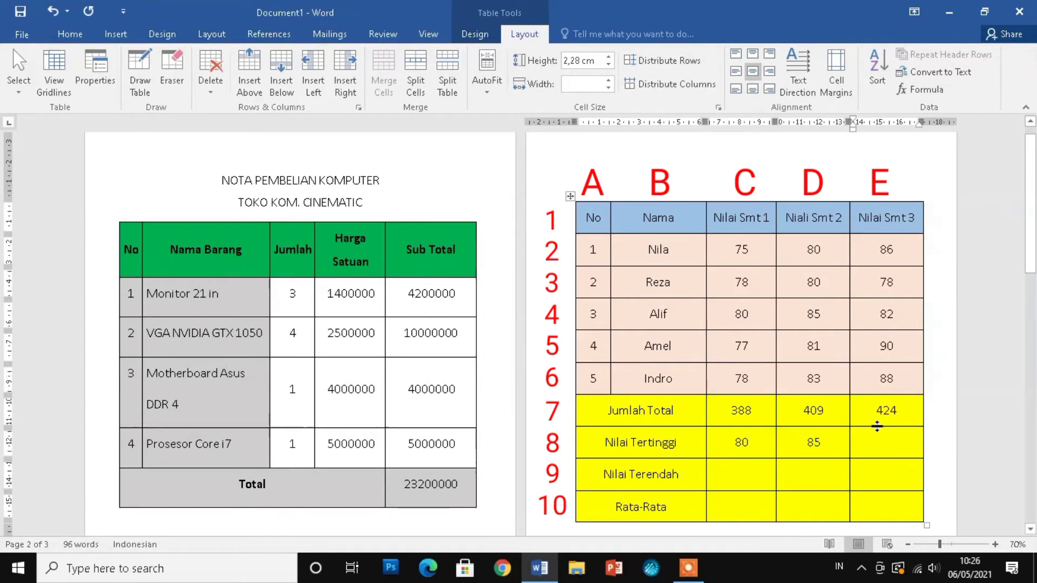
pyautogui.click(924, 90)
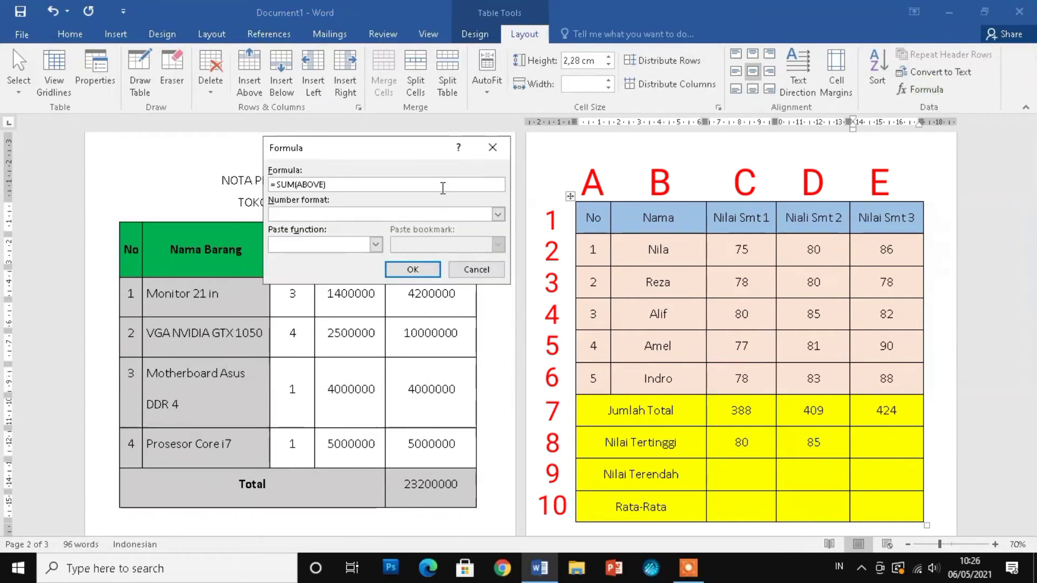
pyautogui.moveTo(402, 188); pyautogui.dragTo(276, 185)
pyautogui.press('BackSpace')
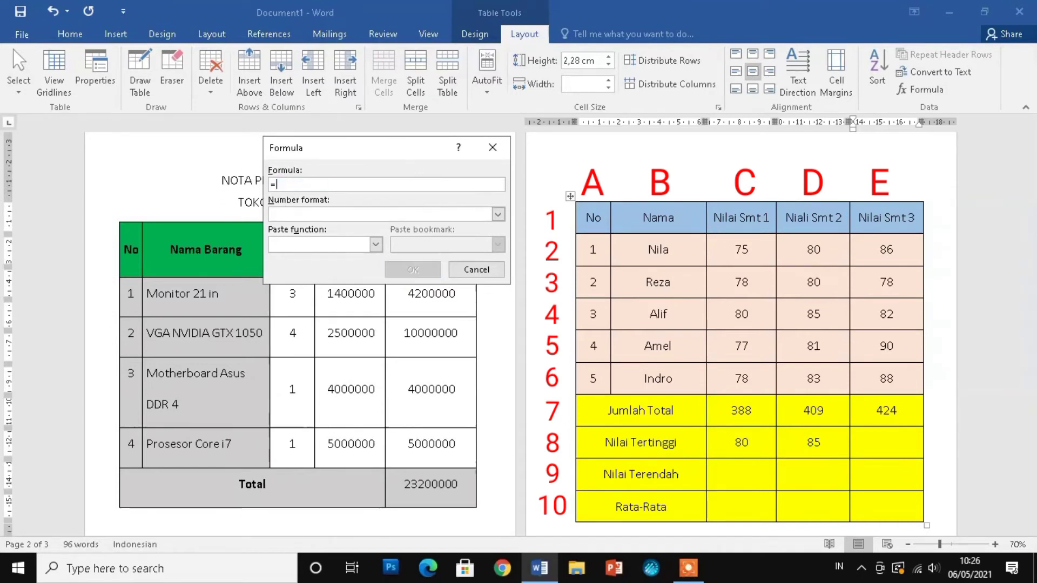
pyautogui.write('MAX')
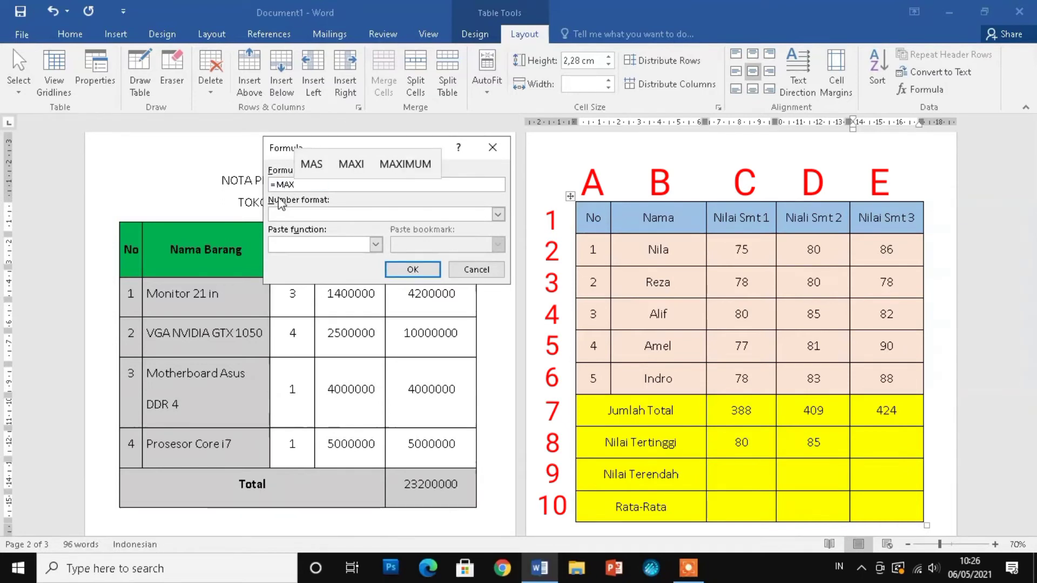
pyautogui.write('(')
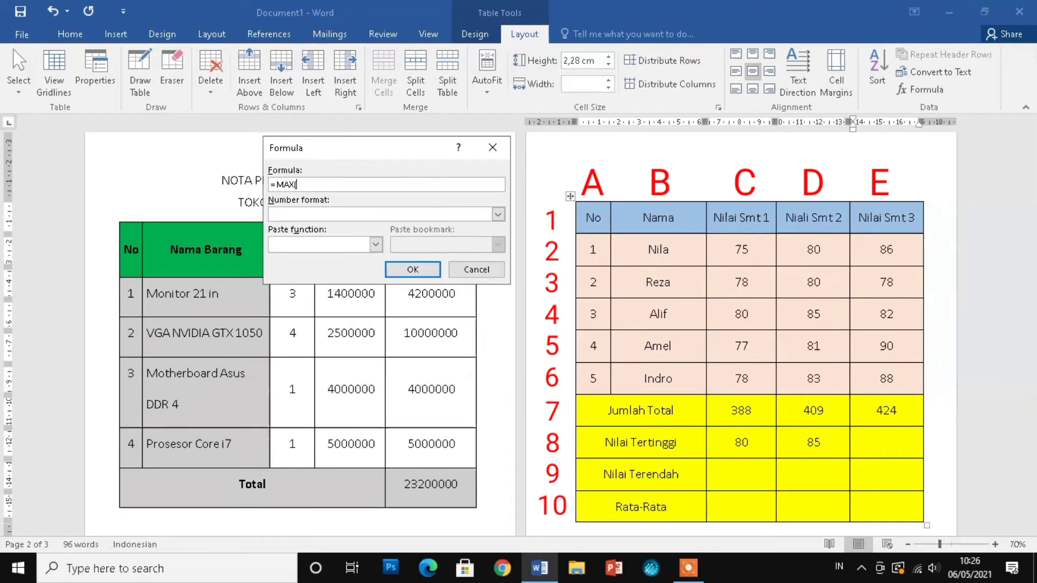
pyautogui.write('E2')
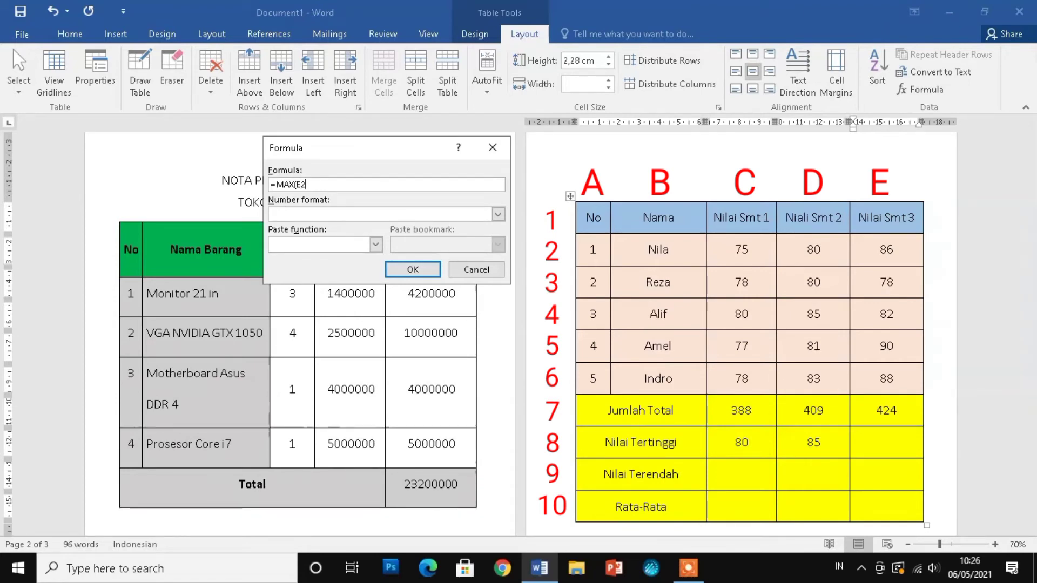
pyautogui.write(':')
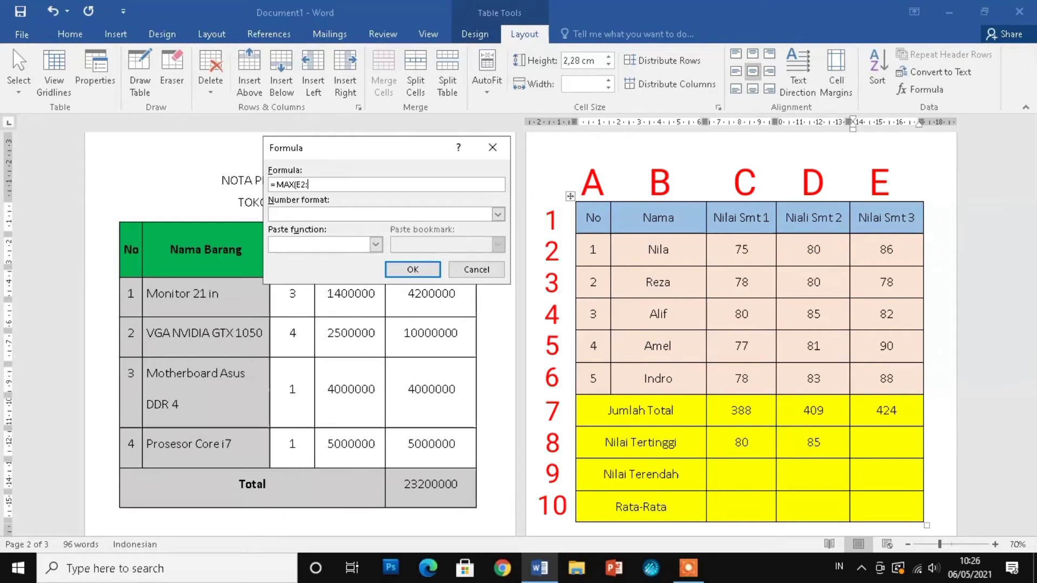
pyautogui.write('E6)')
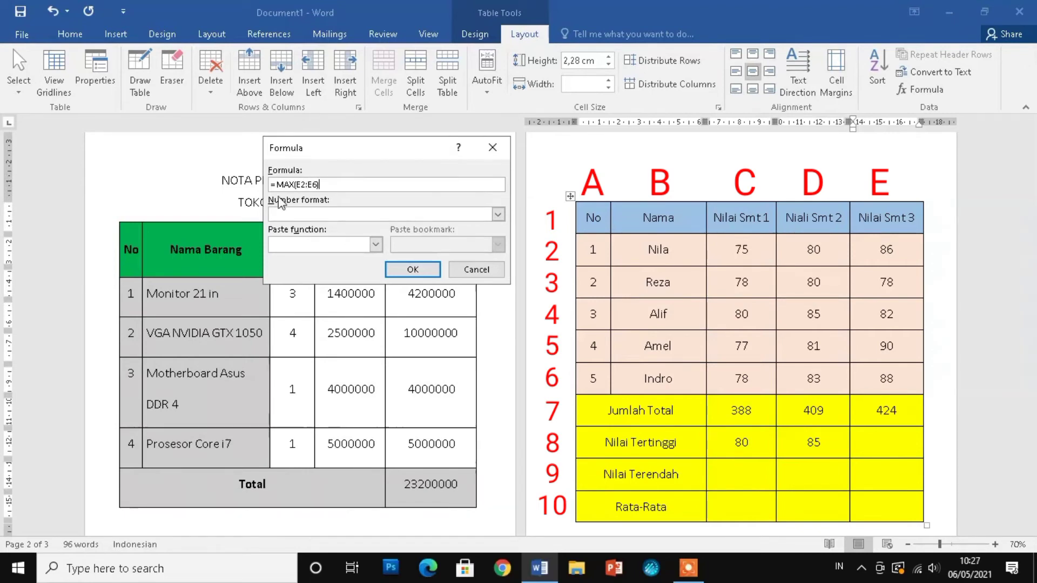
pyautogui.click(412, 269)
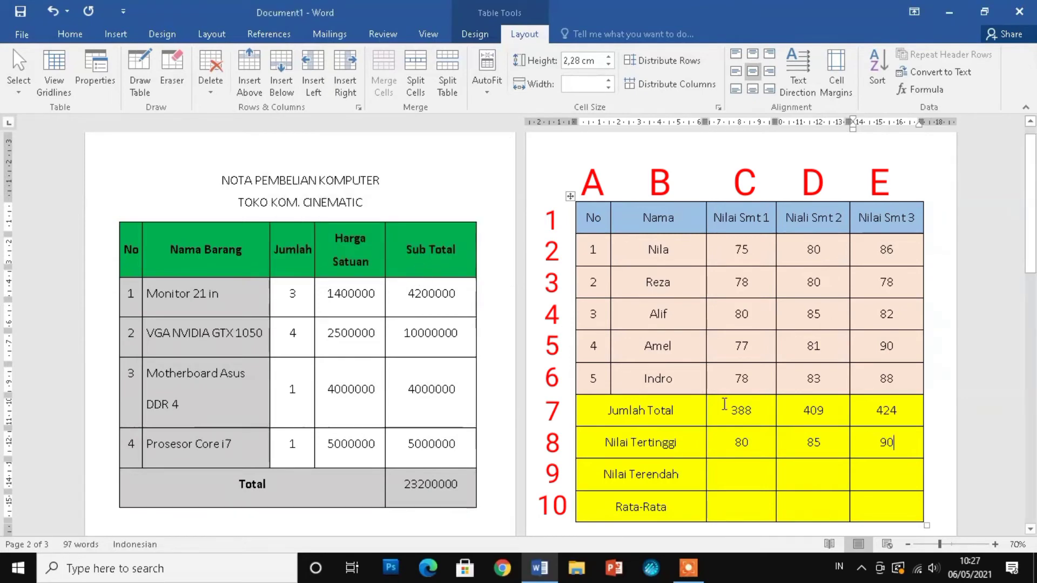
# Insert the formula =MIN(C2:C6) in the Nilai Terendah cell of the Nilai Smt 1 column.
pyautogui.click(745, 468)
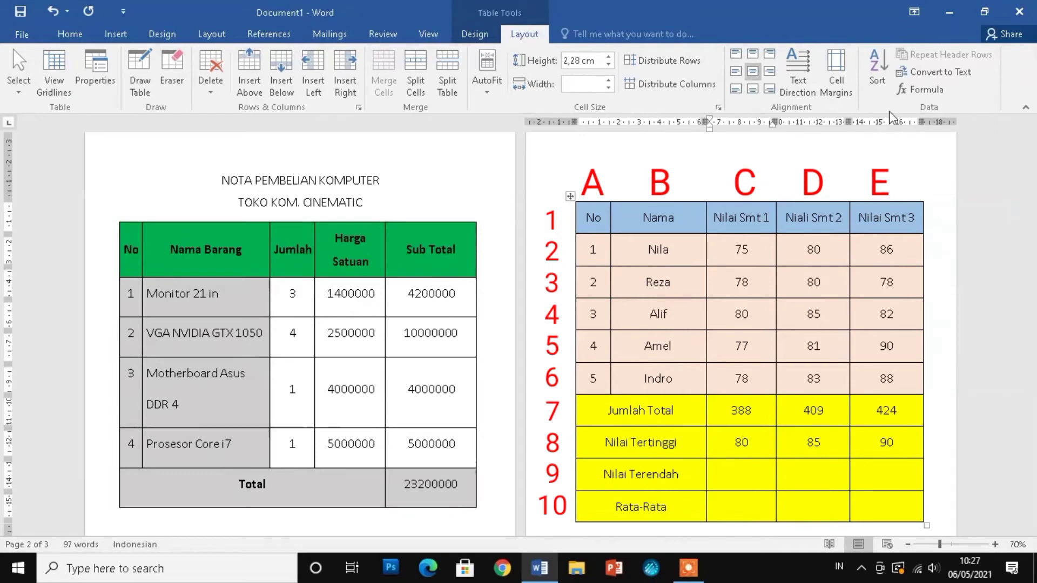
pyautogui.click(921, 89)
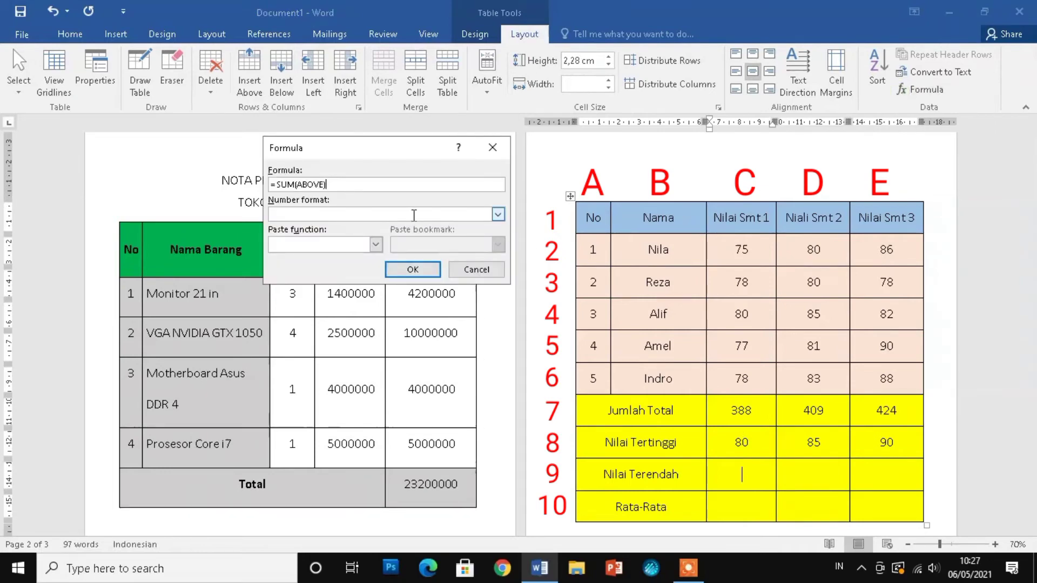
pyautogui.moveTo(362, 184); pyautogui.dragTo(280, 189)
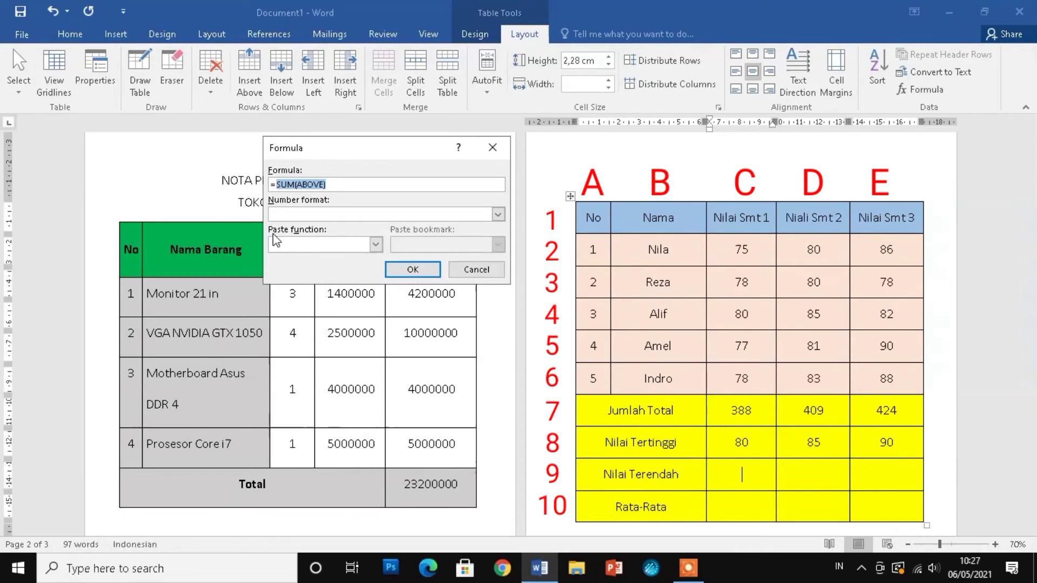
pyautogui.write('MI')
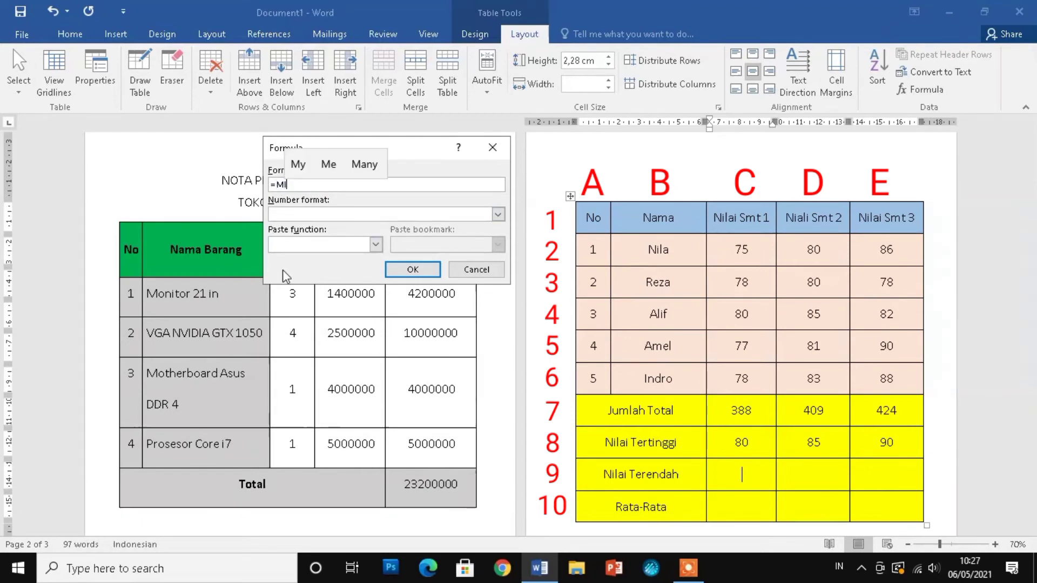
pyautogui.write('N(')
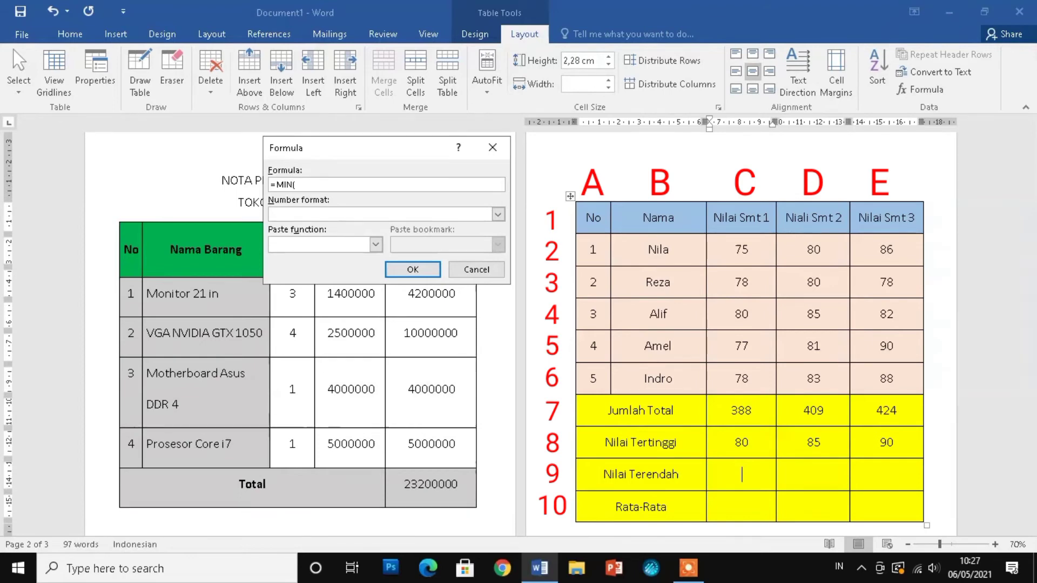
pyautogui.write('C')
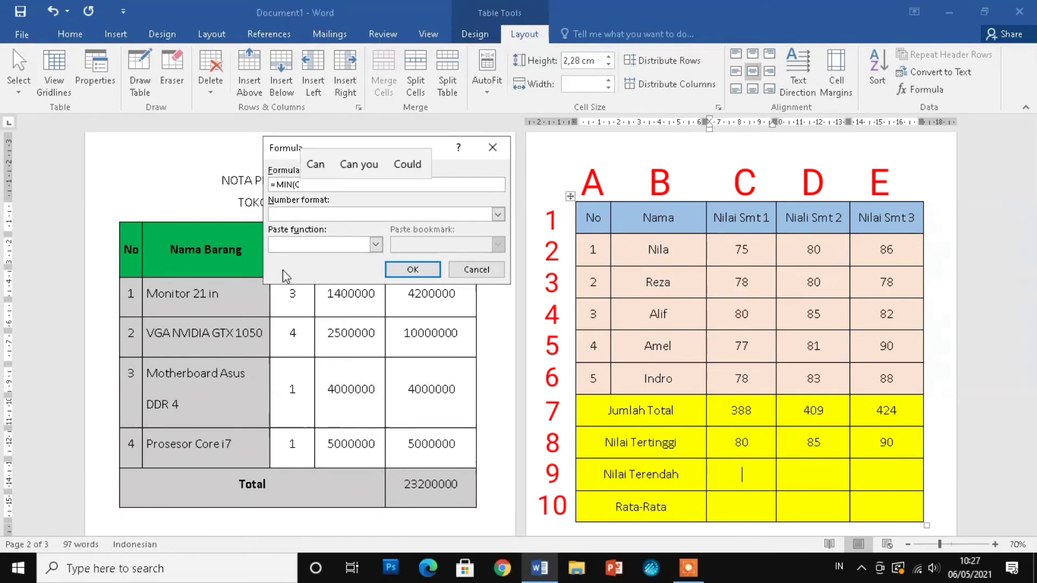
pyautogui.write('2:')
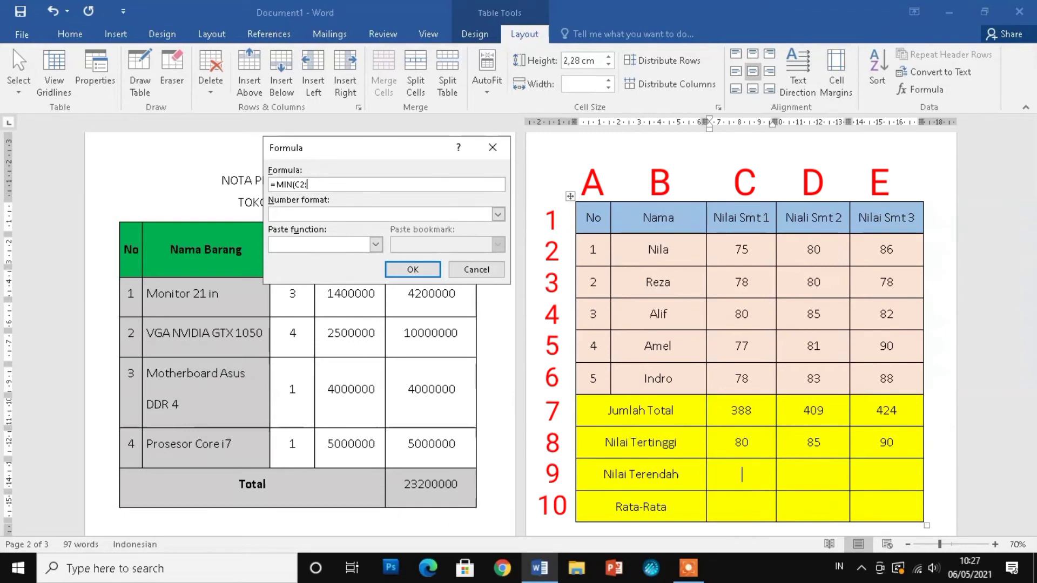
pyautogui.write('C6')
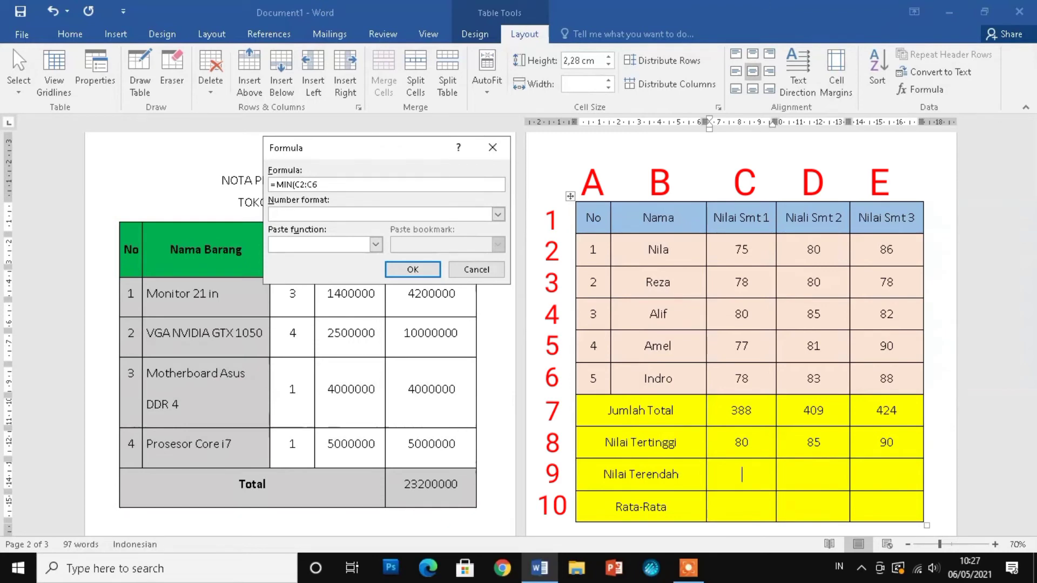
pyautogui.write(')')
pyautogui.click(403, 272)
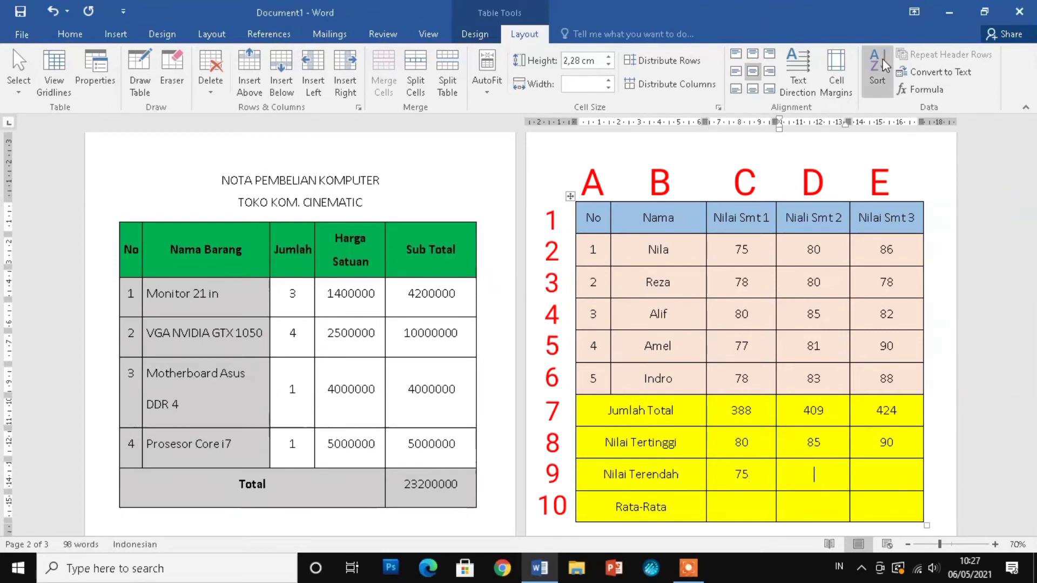
# Insert the formula =MIN(D2:D6) in the Nilai Terendah cell of the Niali Smt 2 column.
pyautogui.click(919, 90)
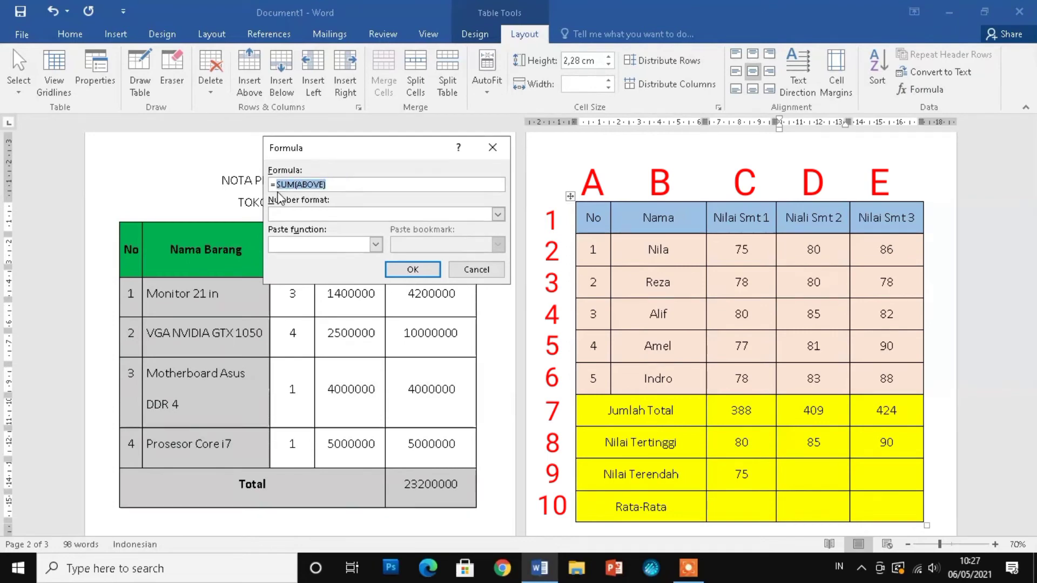
pyautogui.write('MIN')
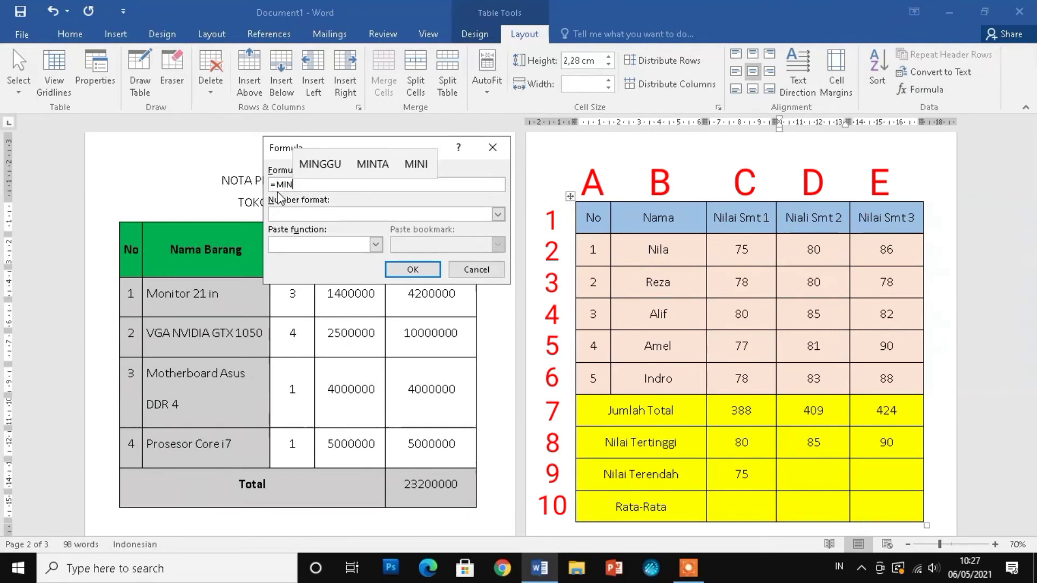
pyautogui.write('(')
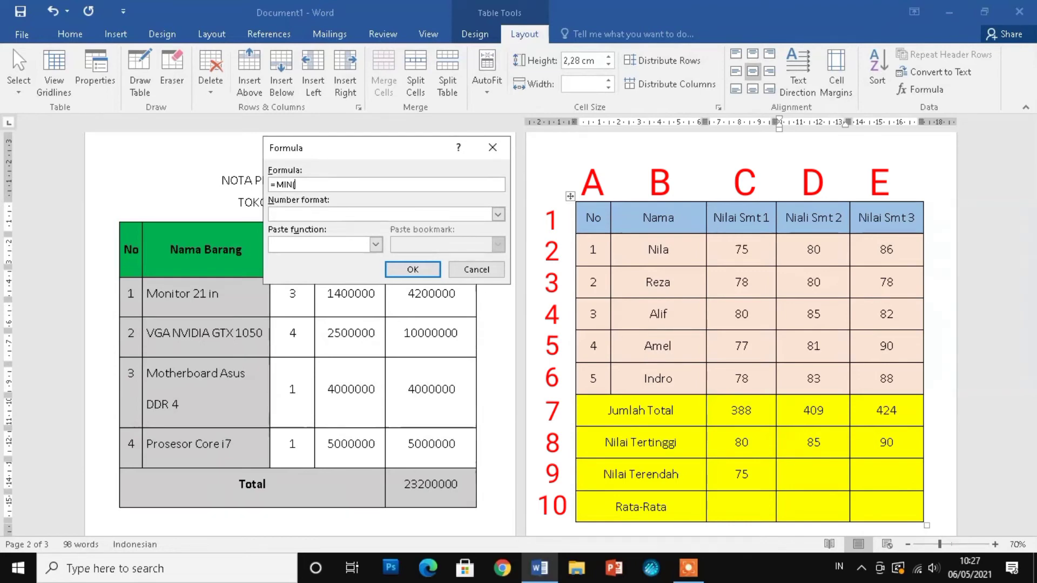
pyautogui.write('D2:D6')
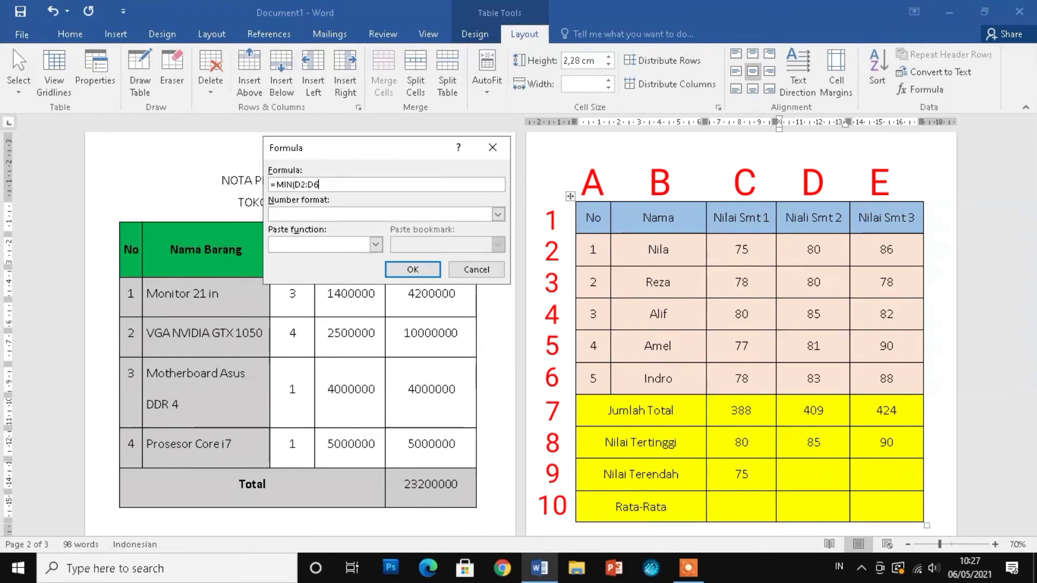
pyautogui.click(412, 269)
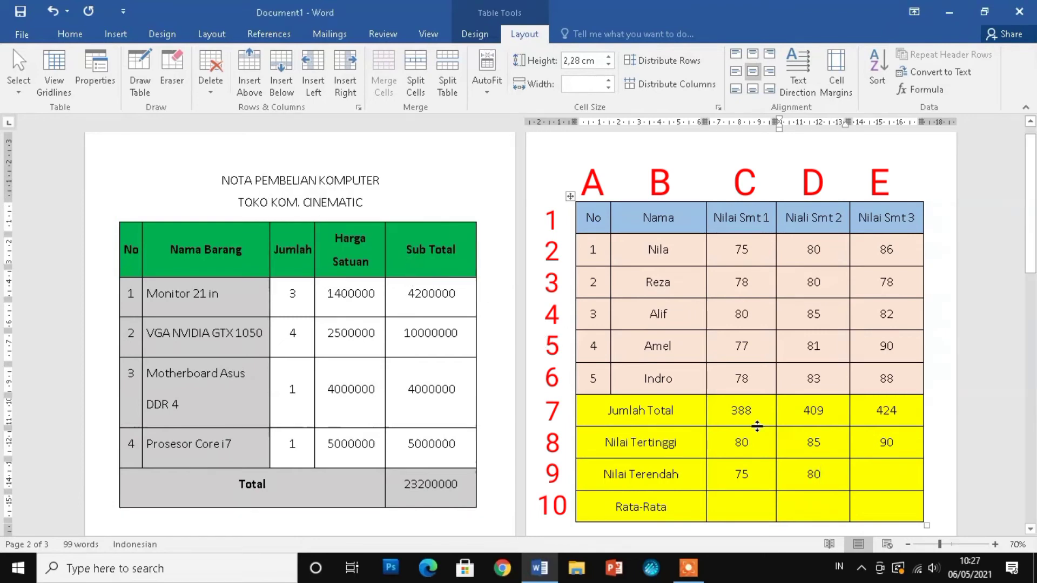
# Insert the formula =MIN(E2:E6) in the Nilai Terendah cell of the Nilai Smt 3 column.
pyautogui.click(878, 473)
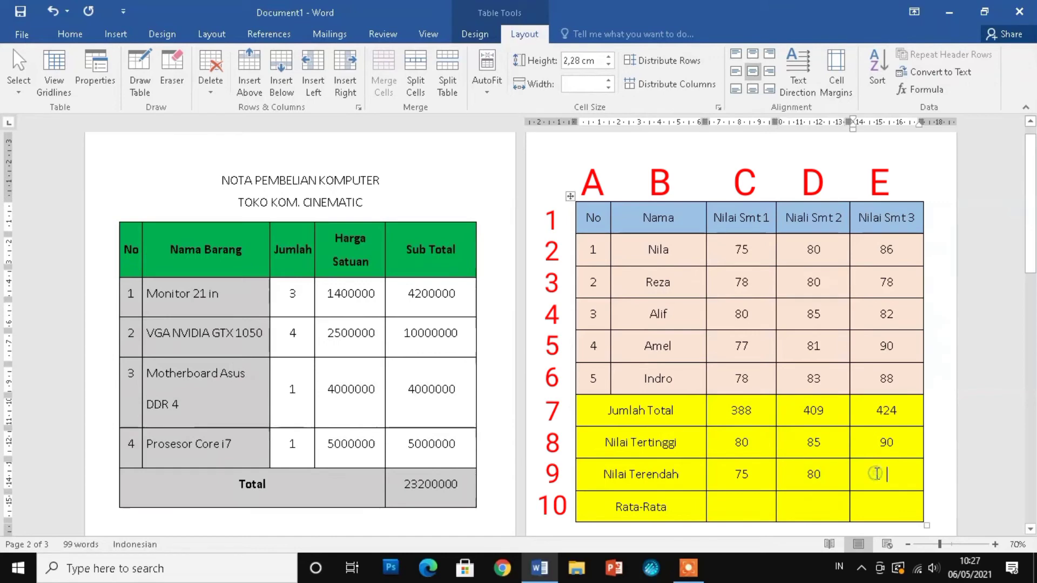
pyautogui.click(921, 89)
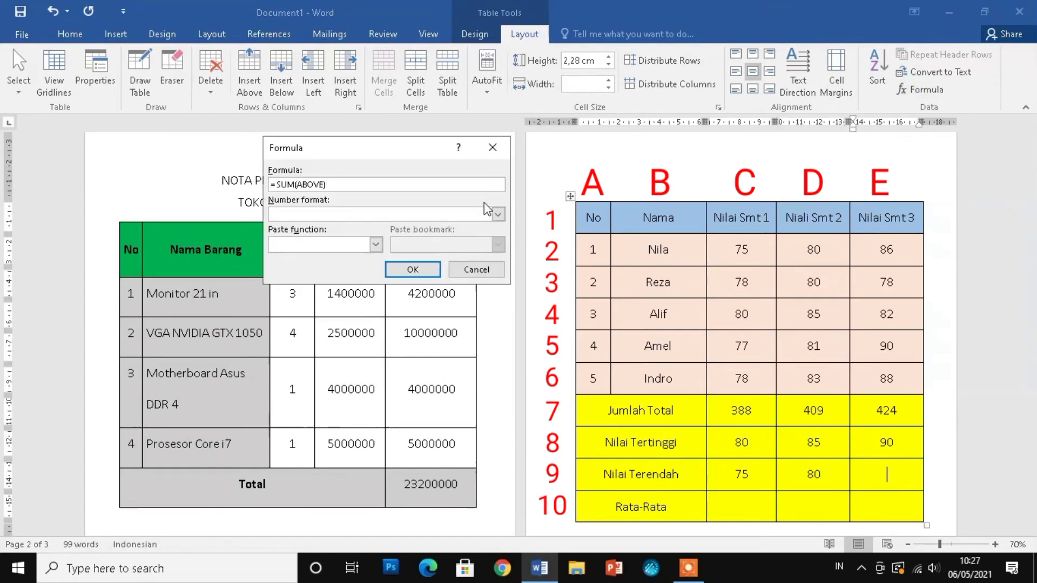
pyautogui.moveTo(337, 188); pyautogui.dragTo(279, 190)
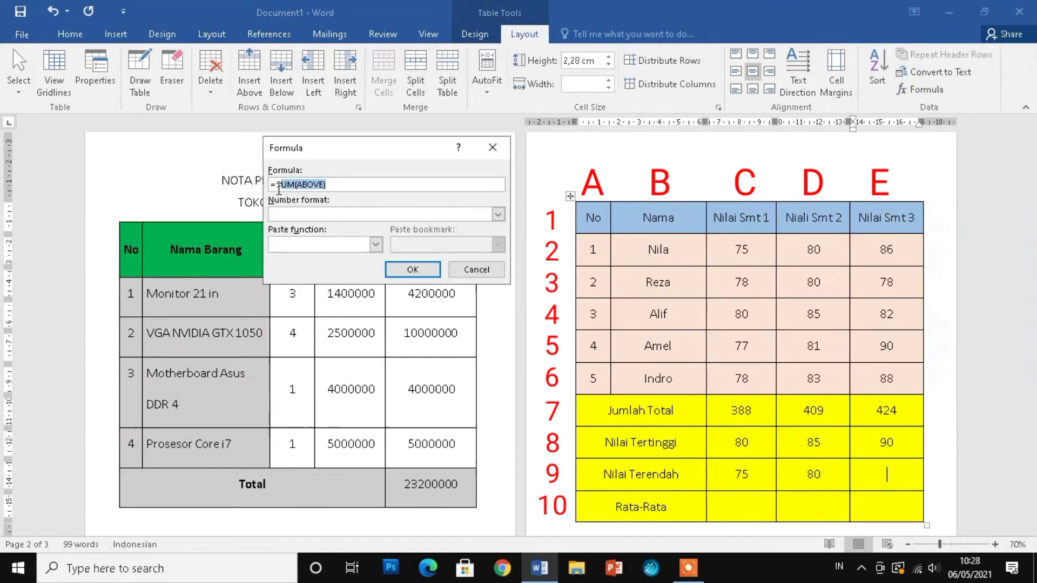
pyautogui.write('MIN(')
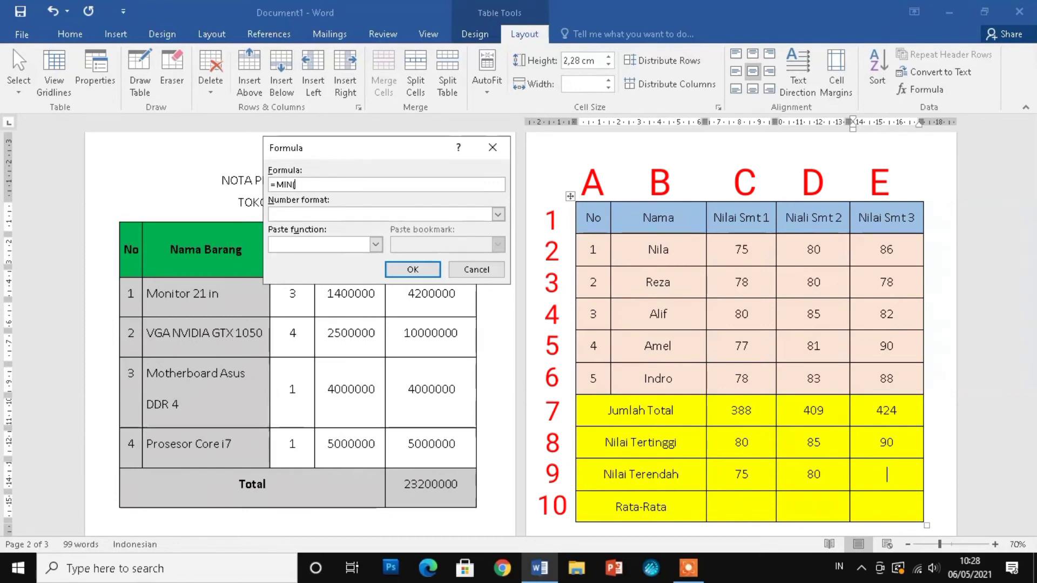
pyautogui.write('E2')
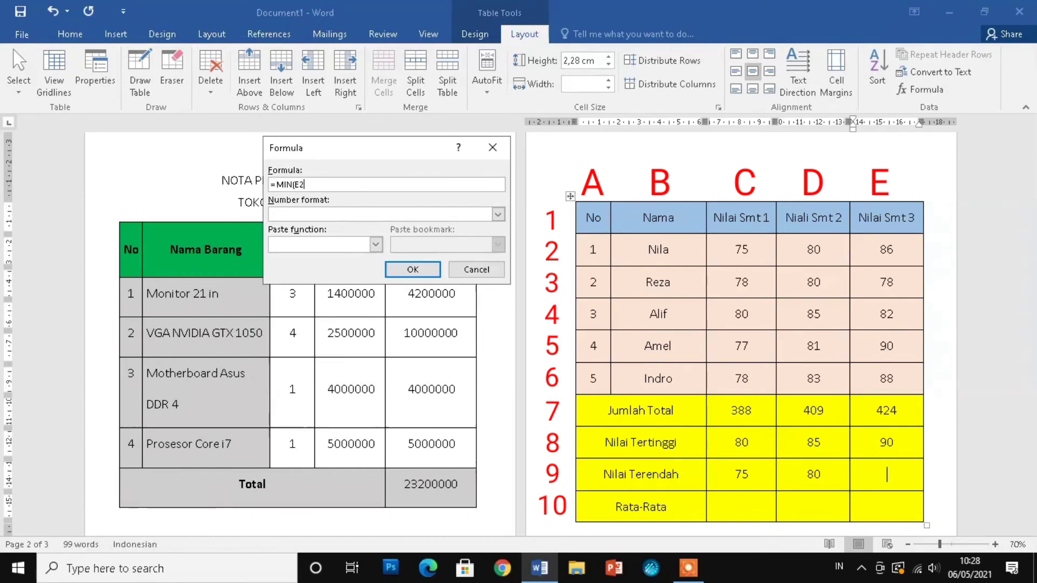
pyautogui.write(':E6)')
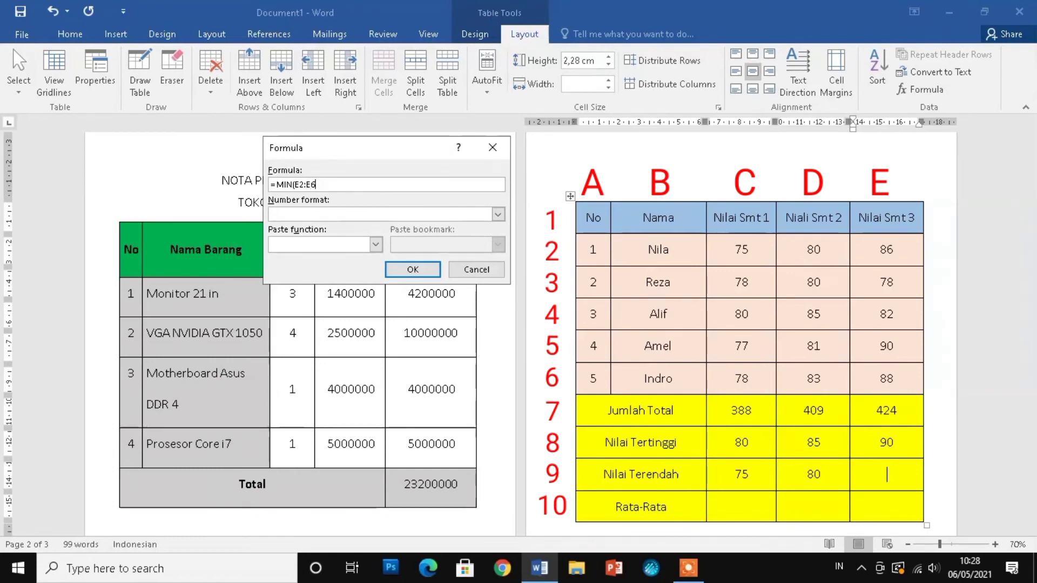
pyautogui.click(413, 270)
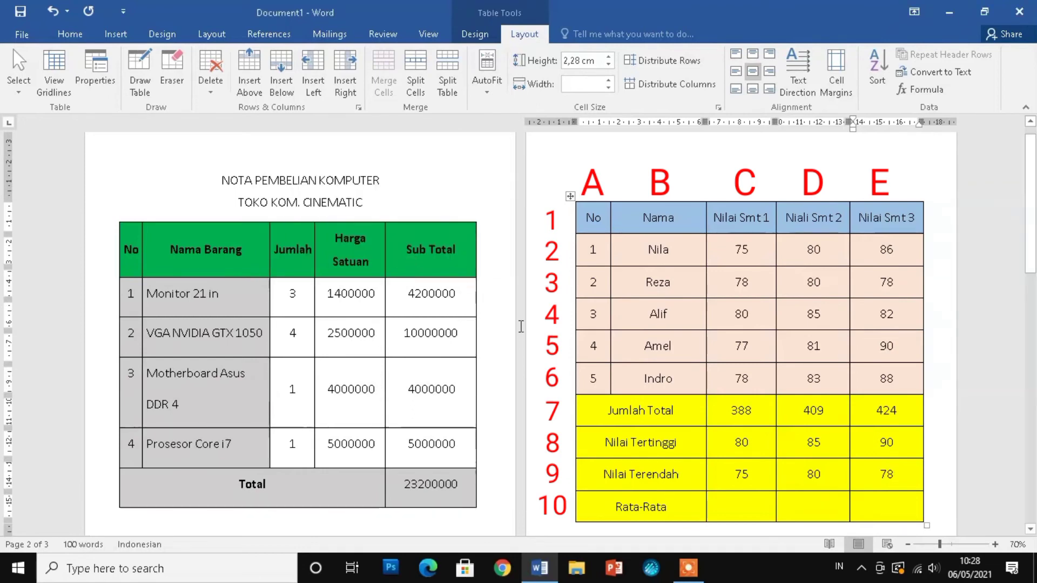
# Insert the formula =AVERAGE(C2:C6) in the Rata-Rata cell of the Nilai Smt 1 column.
pyautogui.click(741, 509)
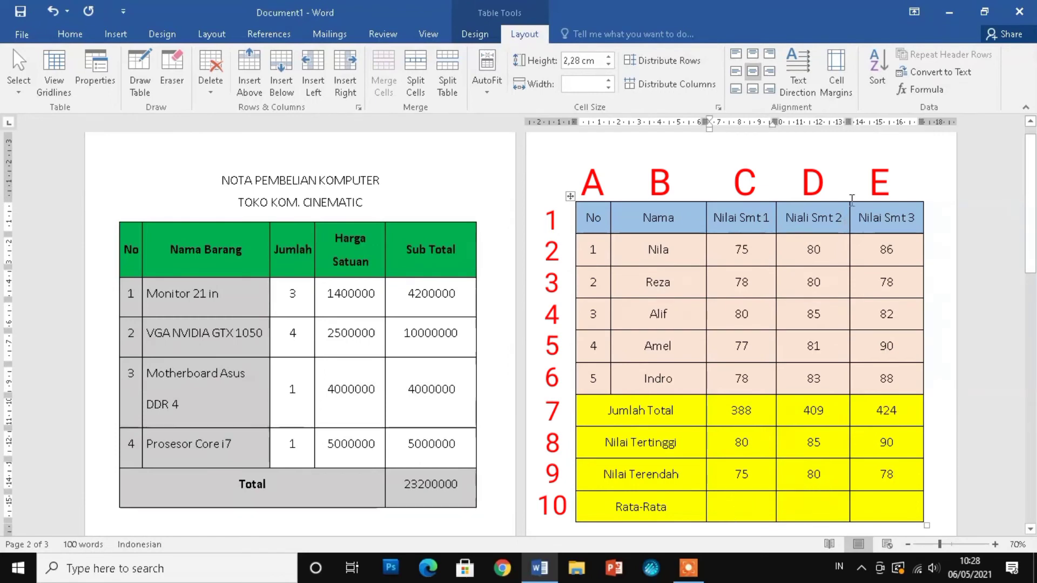
pyautogui.click(920, 90)
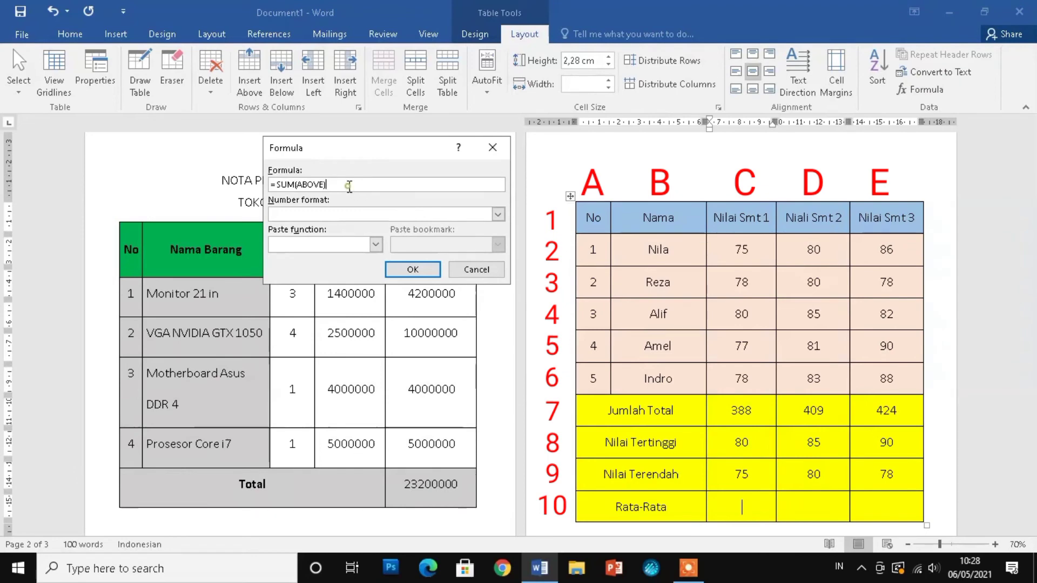
pyautogui.moveTo(349, 185); pyautogui.dragTo(281, 192)
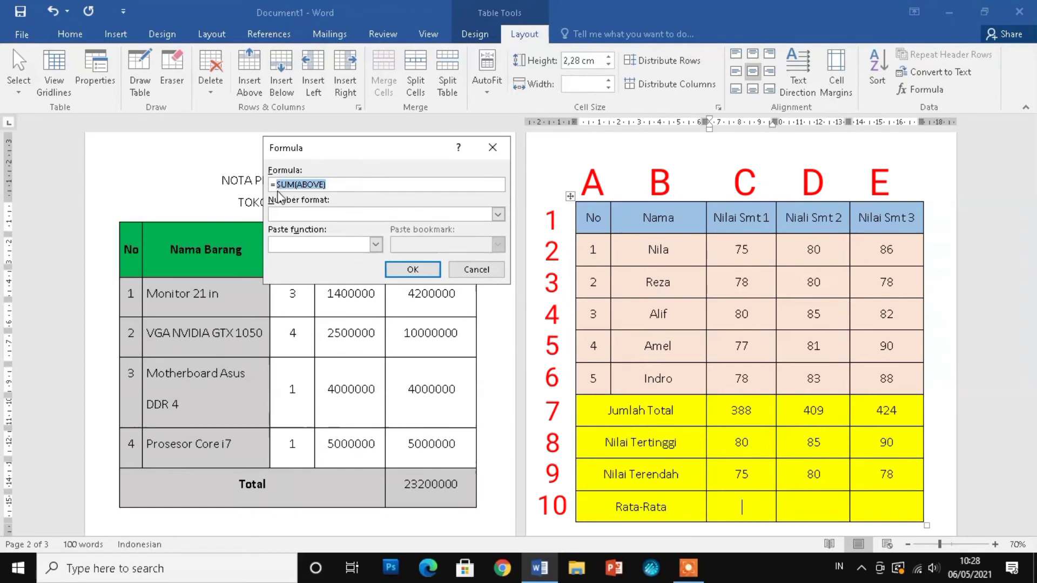
pyautogui.write('AVERAGE(')
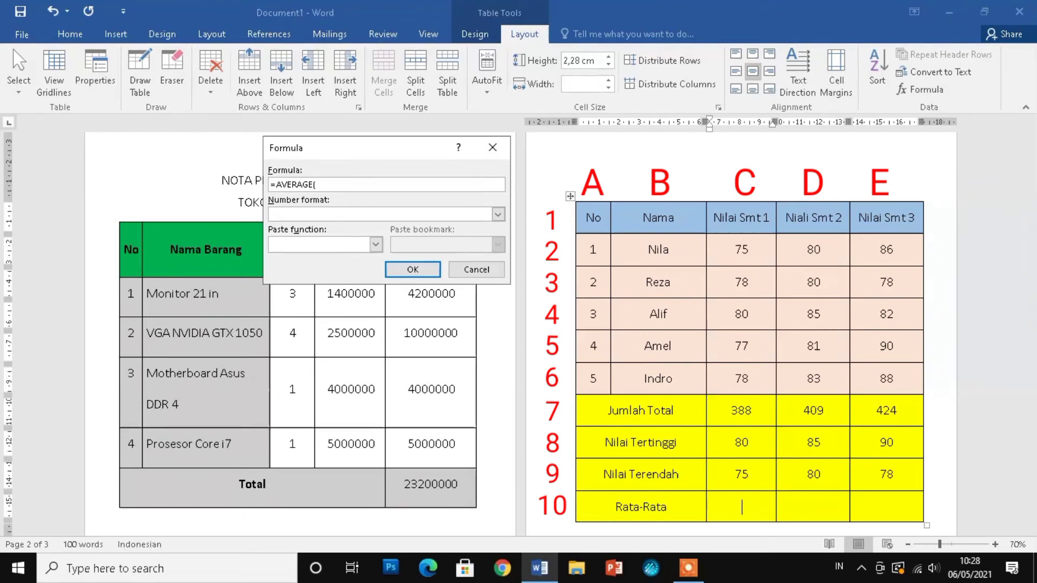
pyautogui.write('C2')
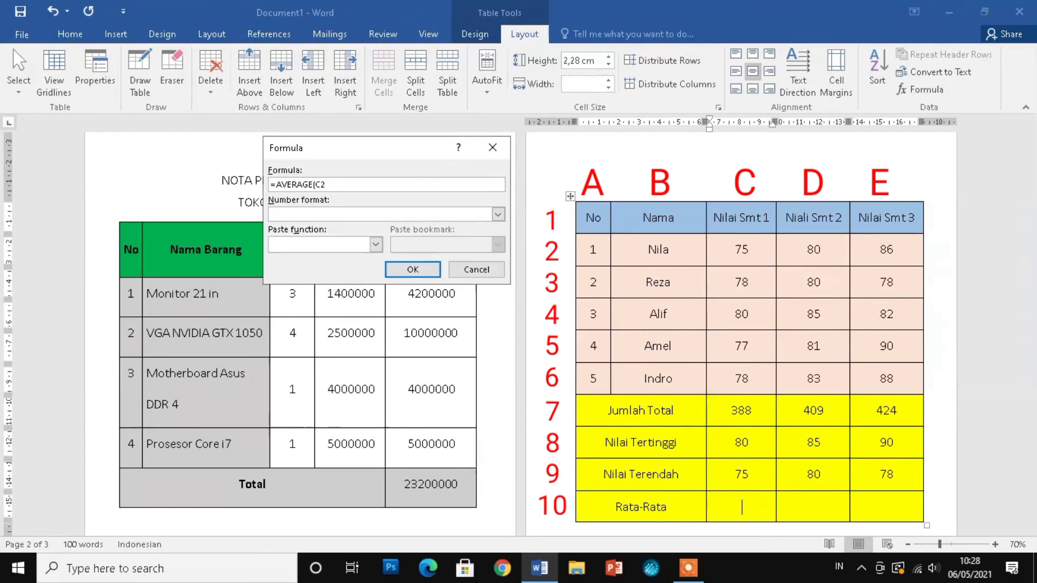
pyautogui.write(':C6')
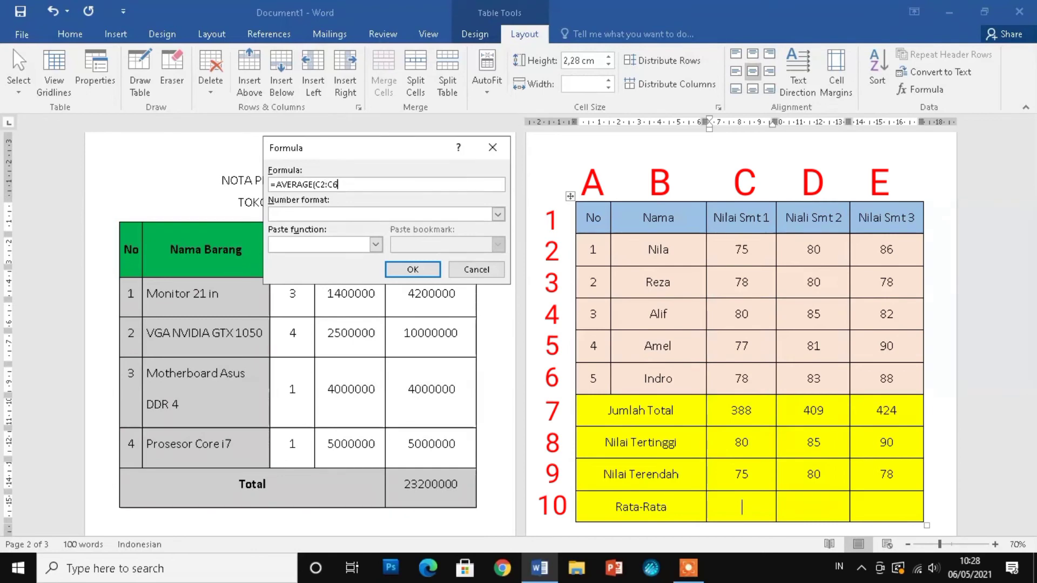
pyautogui.write(')')
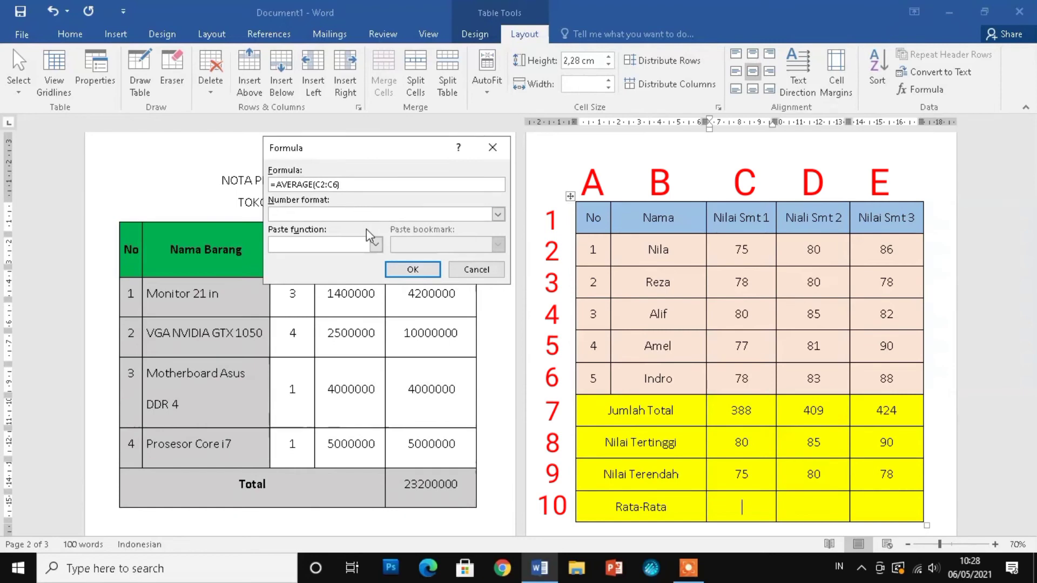
pyautogui.click(408, 271)
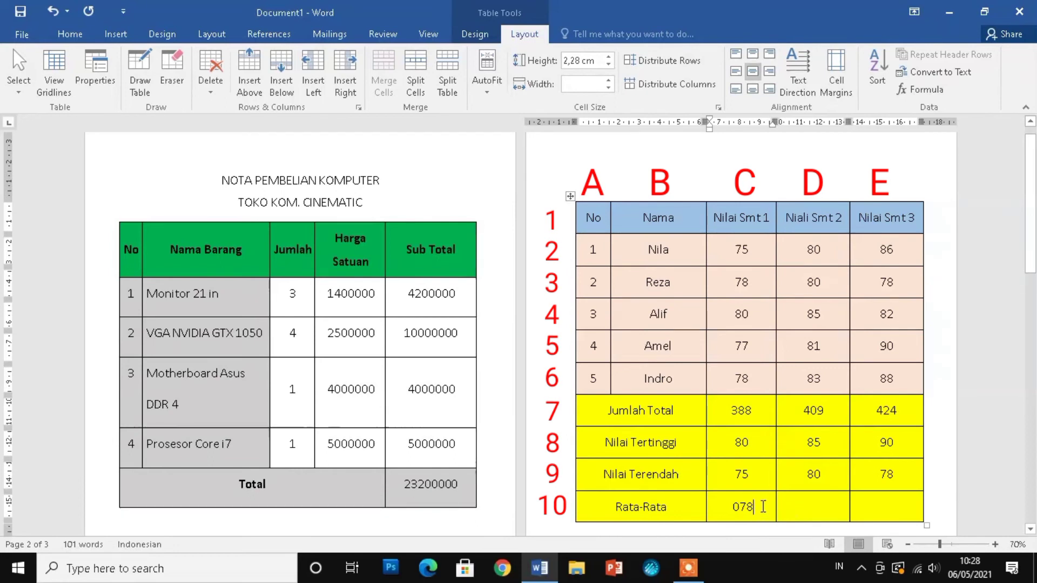
# Set the number format of the average formula in the Nilai Smt 1 column to 0.
pyautogui.click(921, 89)
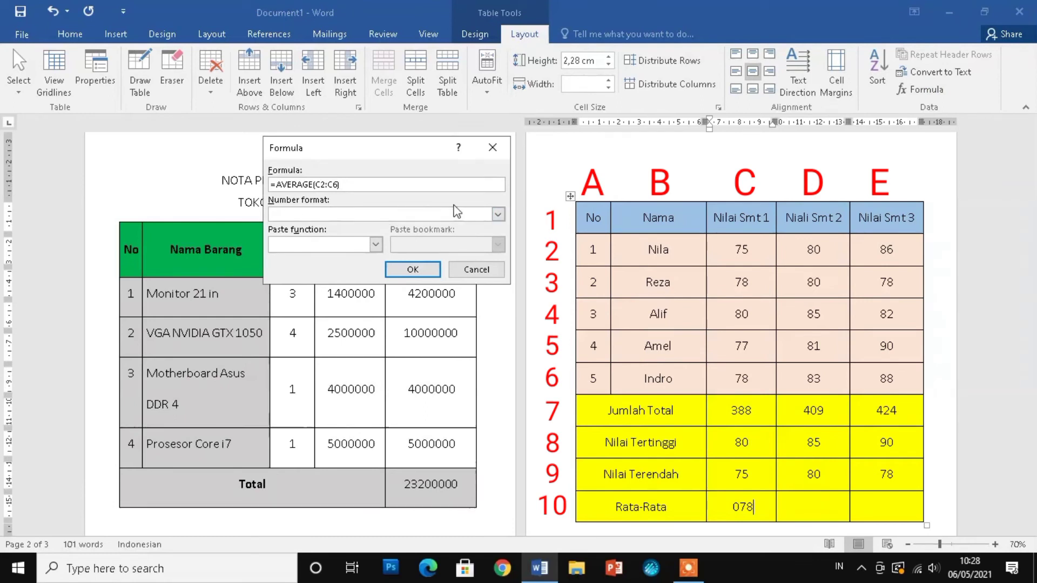
pyautogui.click(497, 214)
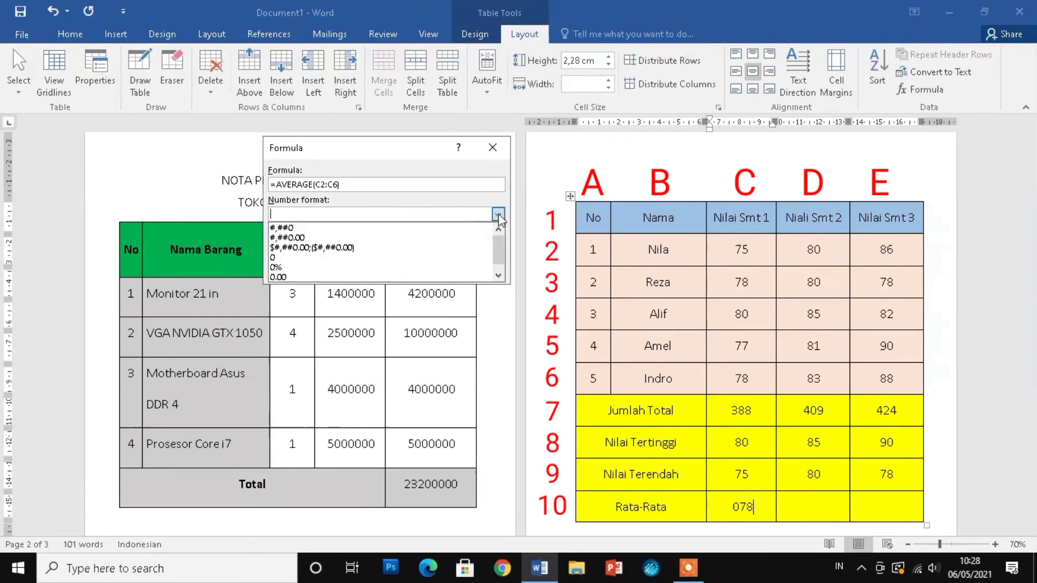
pyautogui.click(426, 257)
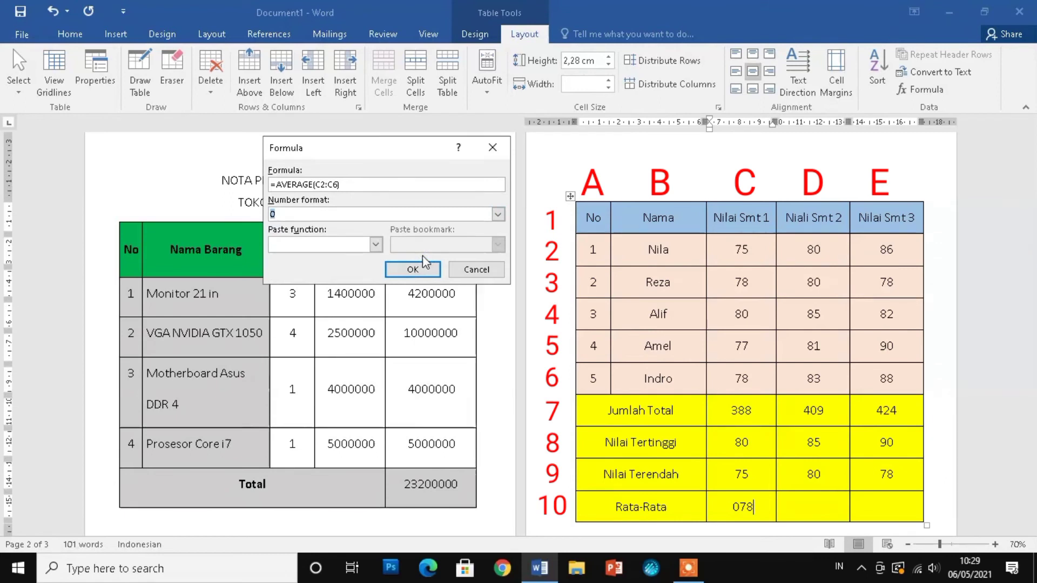
pyautogui.click(417, 269)
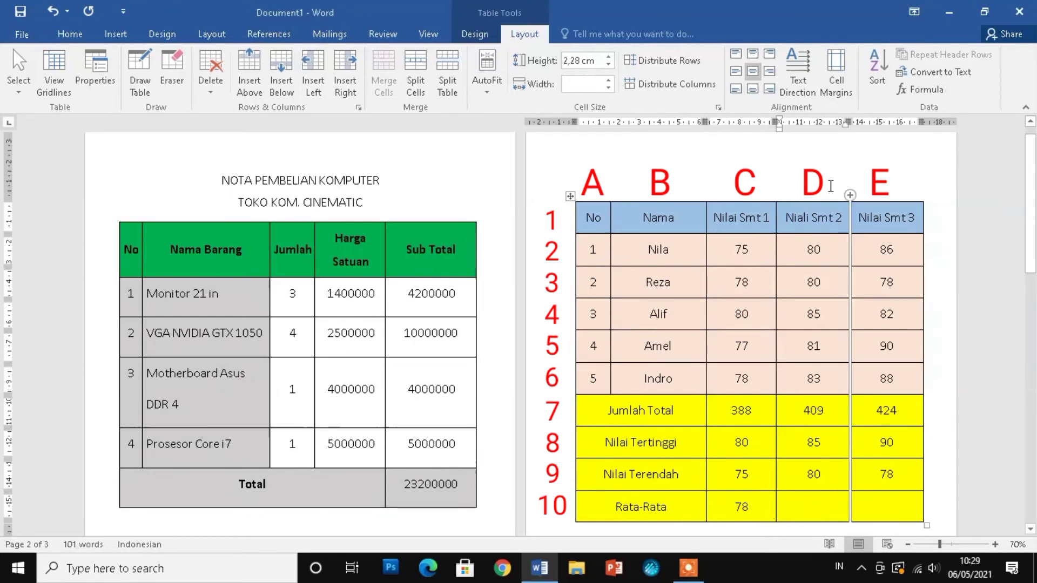
# Insert the formula =AVERAGE(D2:D6) with number format 0 in the Rata-Rata cell of the Niali Smt 2 column.
pyautogui.click(928, 89)
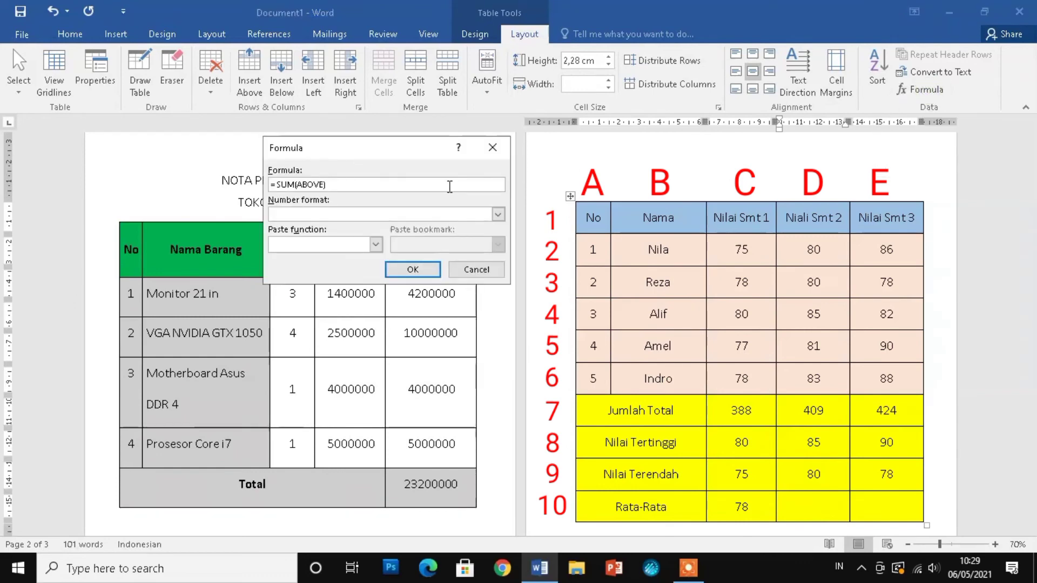
pyautogui.moveTo(339, 184); pyautogui.dragTo(289, 186)
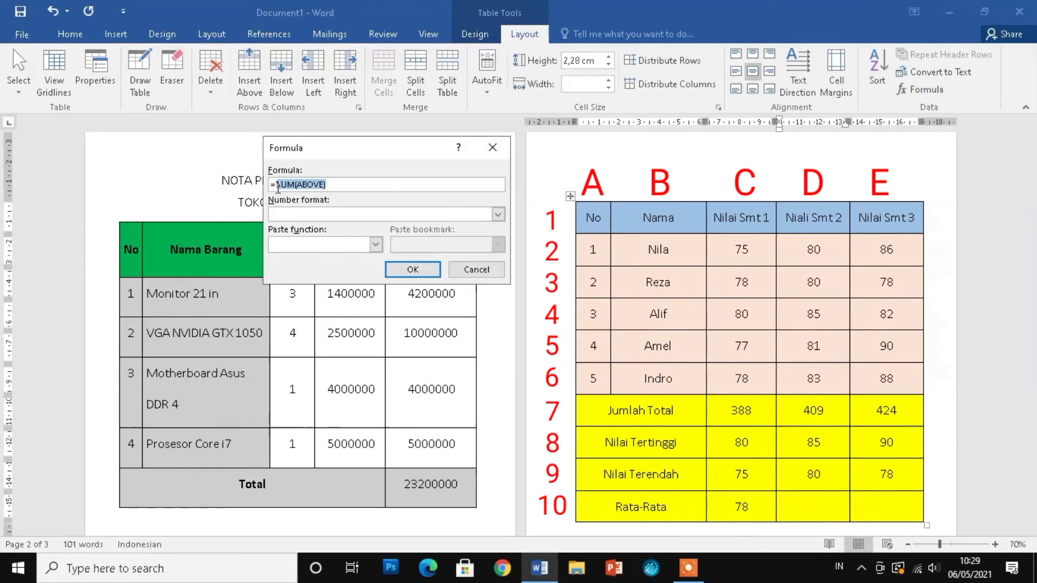
pyautogui.write('AVERAGE')
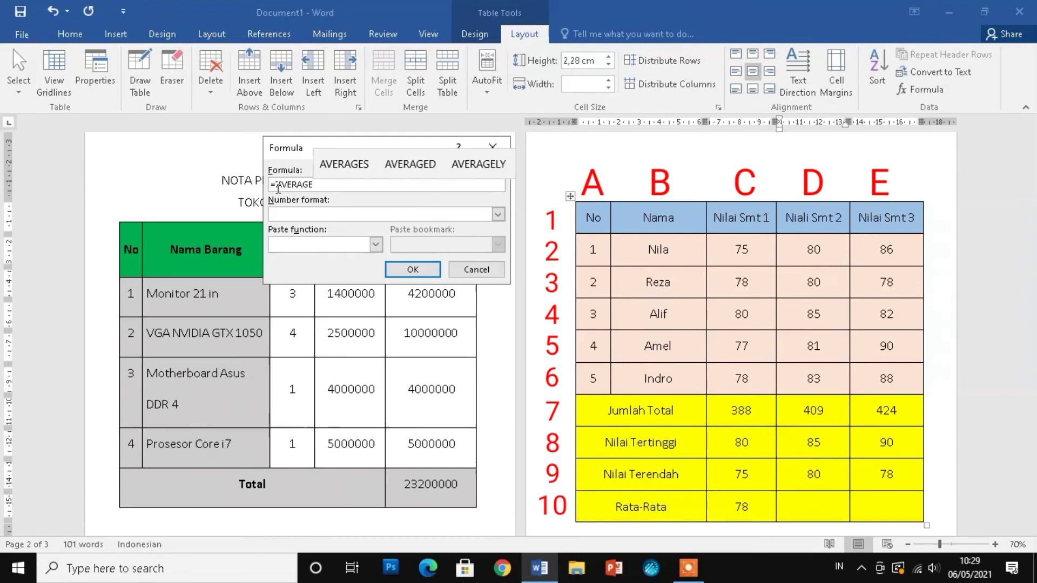
pyautogui.write('(')
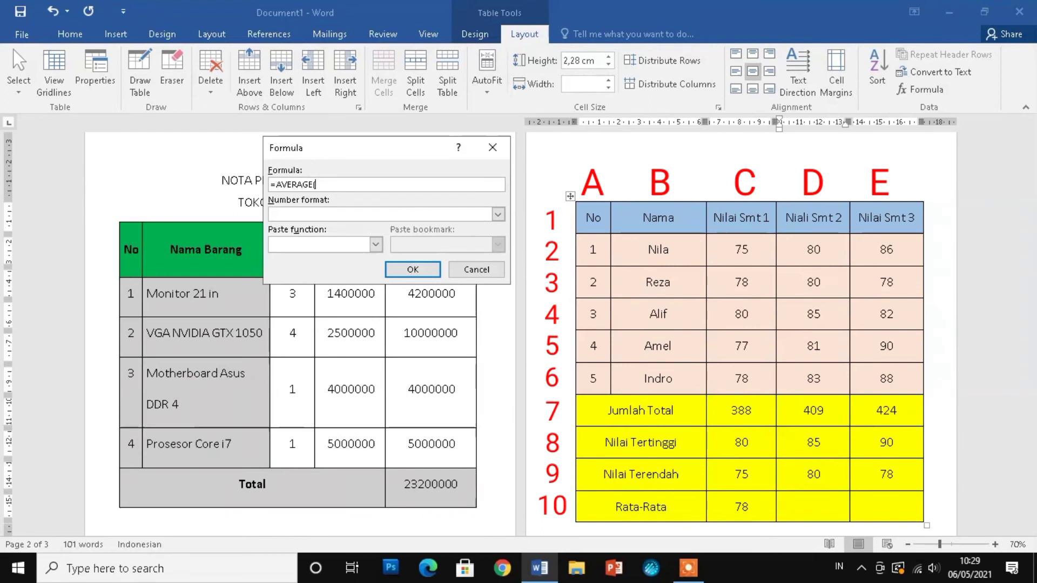
pyautogui.write('D2:')
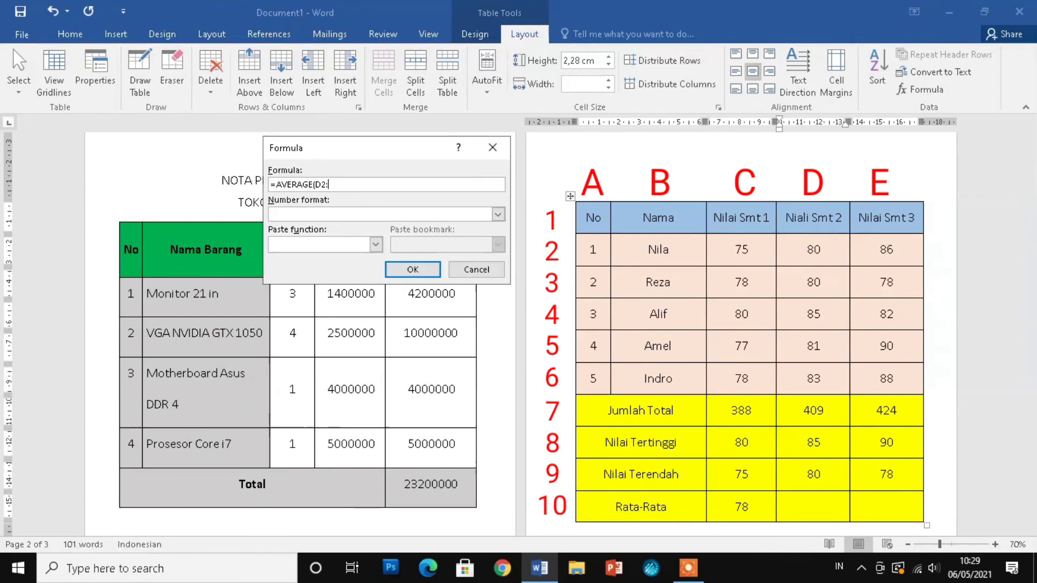
pyautogui.write('D6')
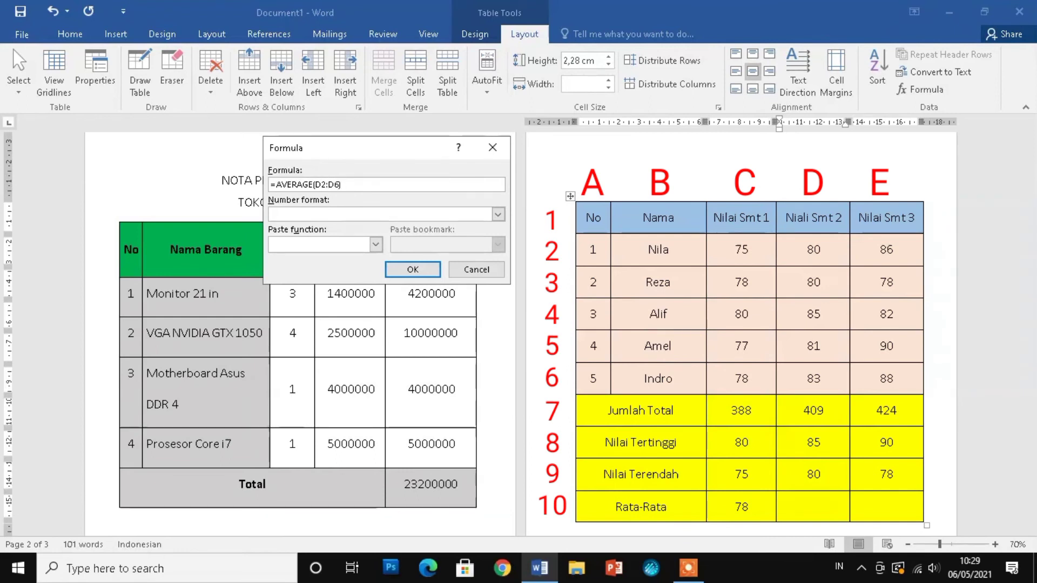
pyautogui.click(498, 215)
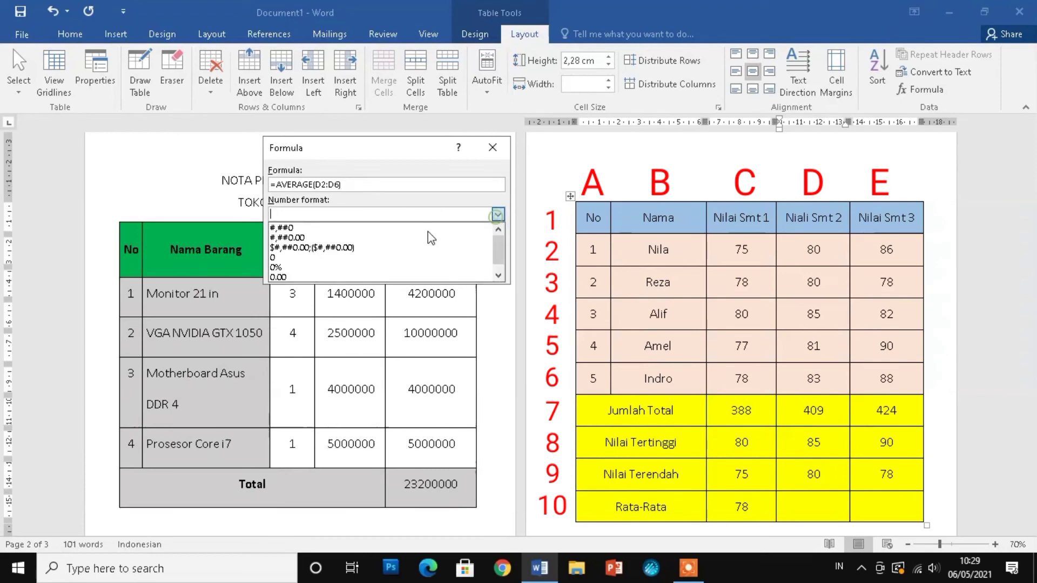
pyautogui.click(340, 258)
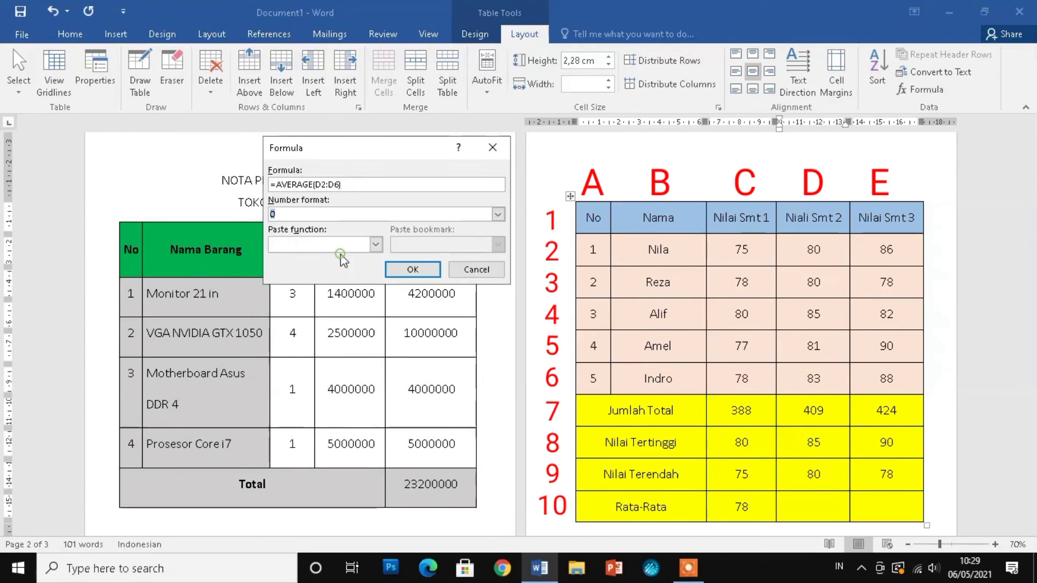
pyautogui.click(414, 269)
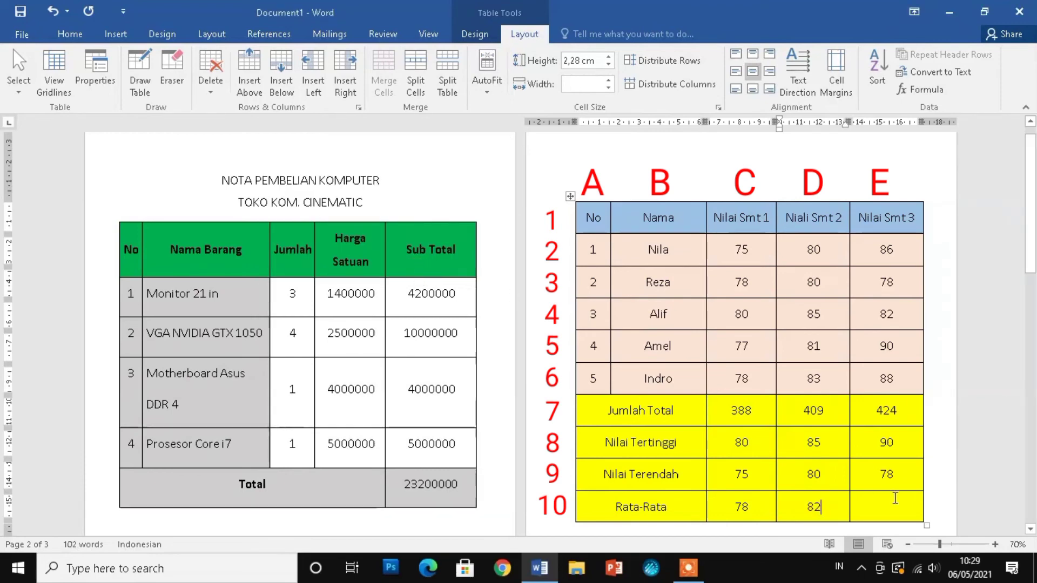
# Insert the formula =AVERAGE(E2:E6) with number format 0 in the Rata-Rata cell of the Nilai Smt 3 column.
pyautogui.click(879, 507)
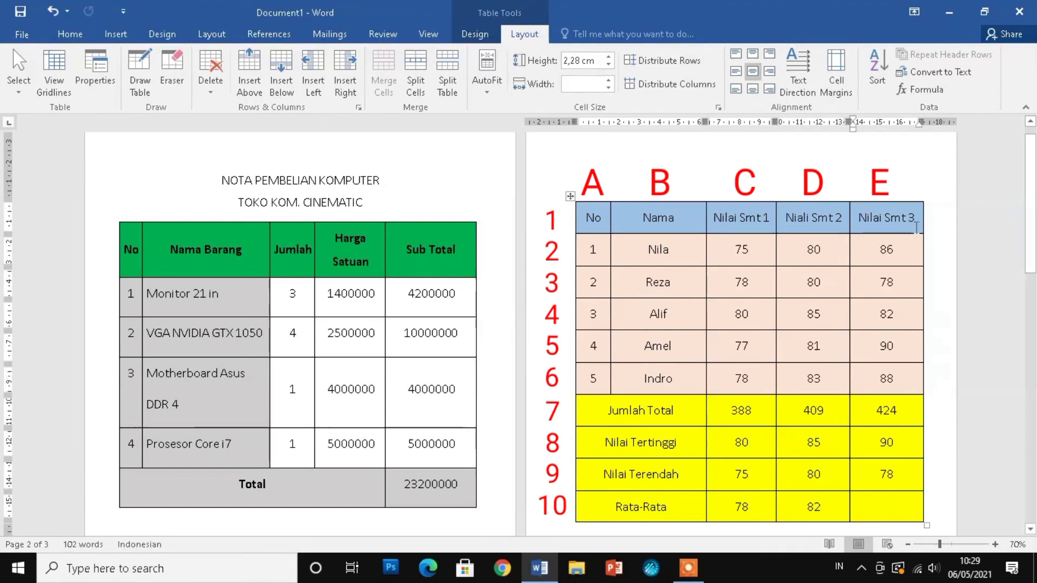
pyautogui.click(911, 91)
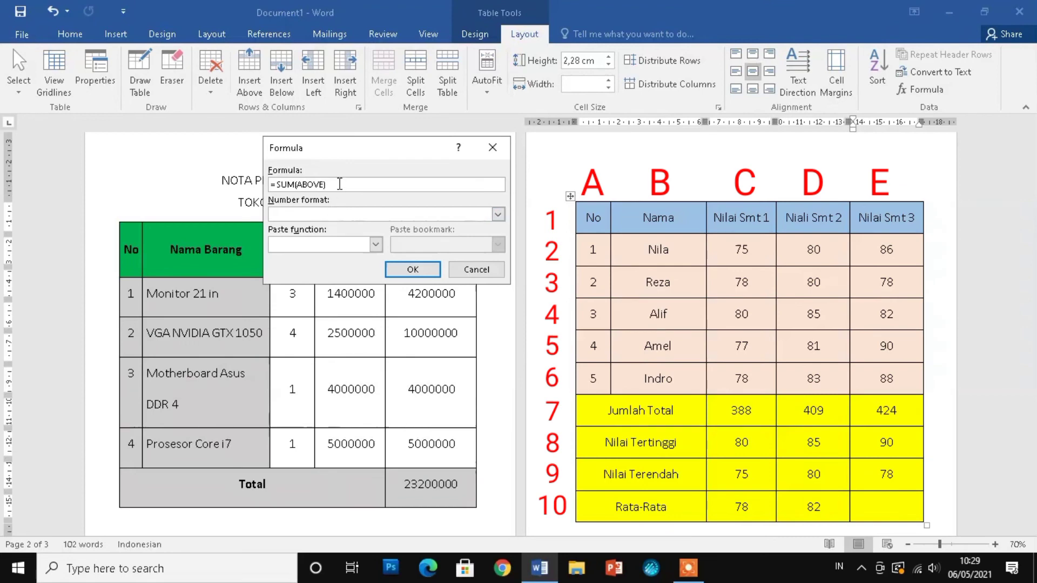
pyautogui.moveTo(339, 184); pyautogui.dragTo(276, 188)
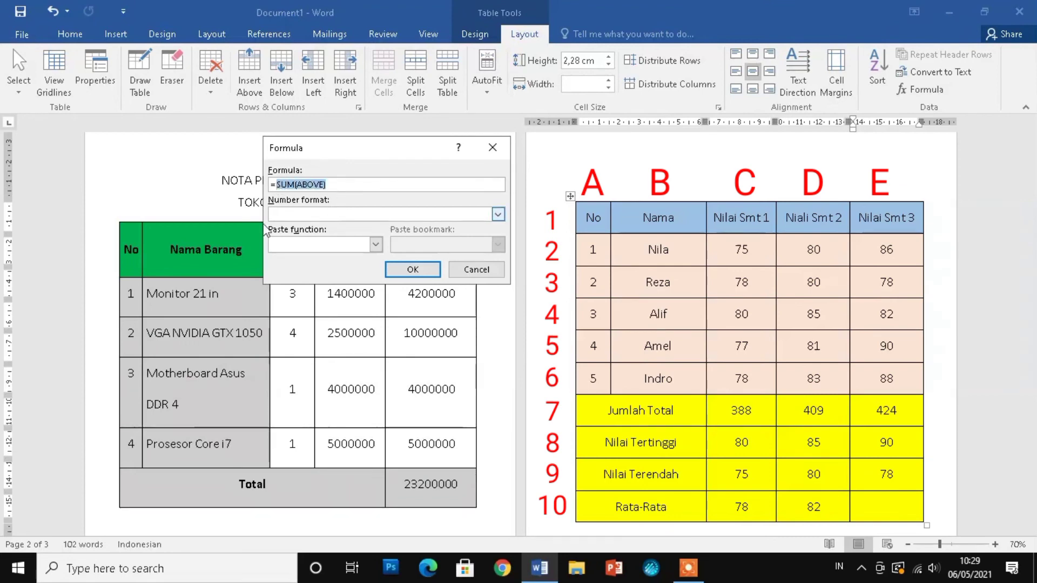
pyautogui.write('AVERAGE')
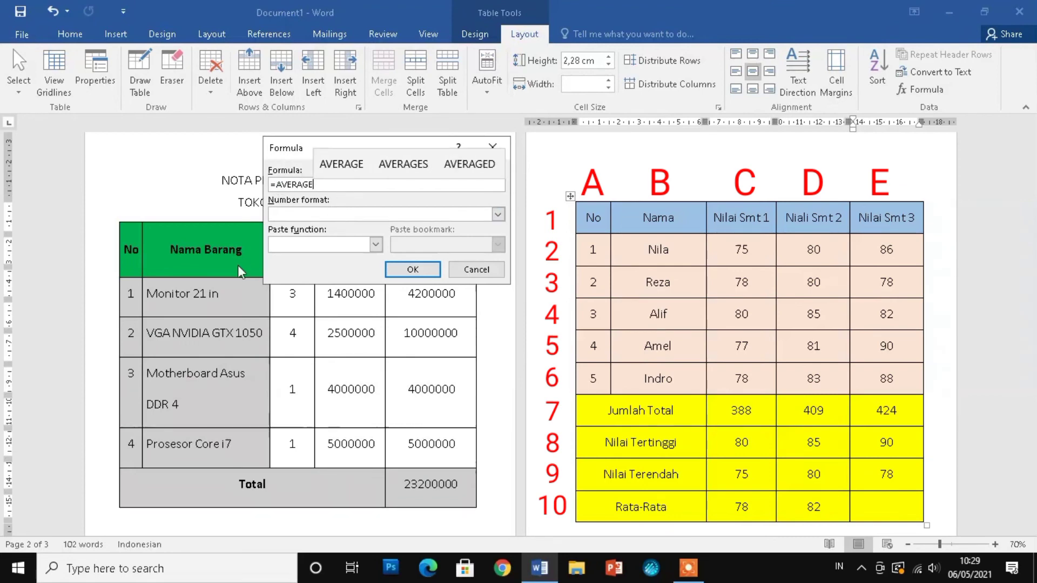
pyautogui.write('(')
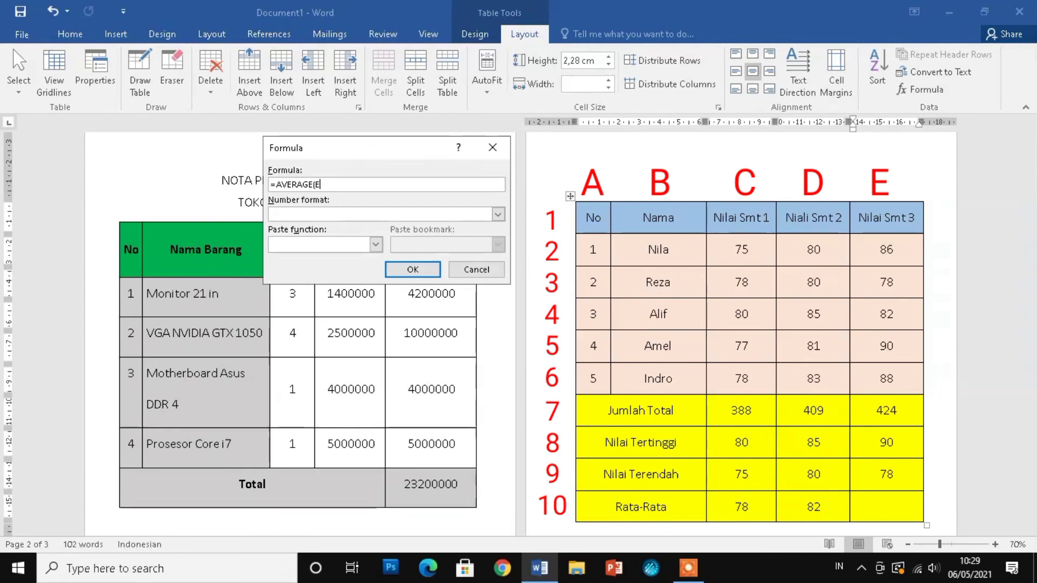
pyautogui.write('E2')
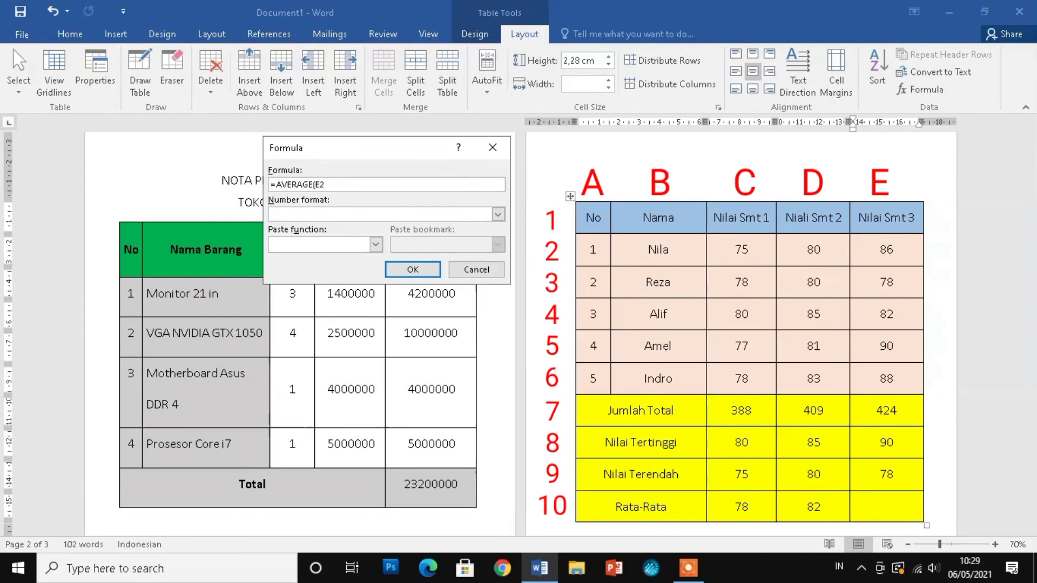
pyautogui.write(':E6')
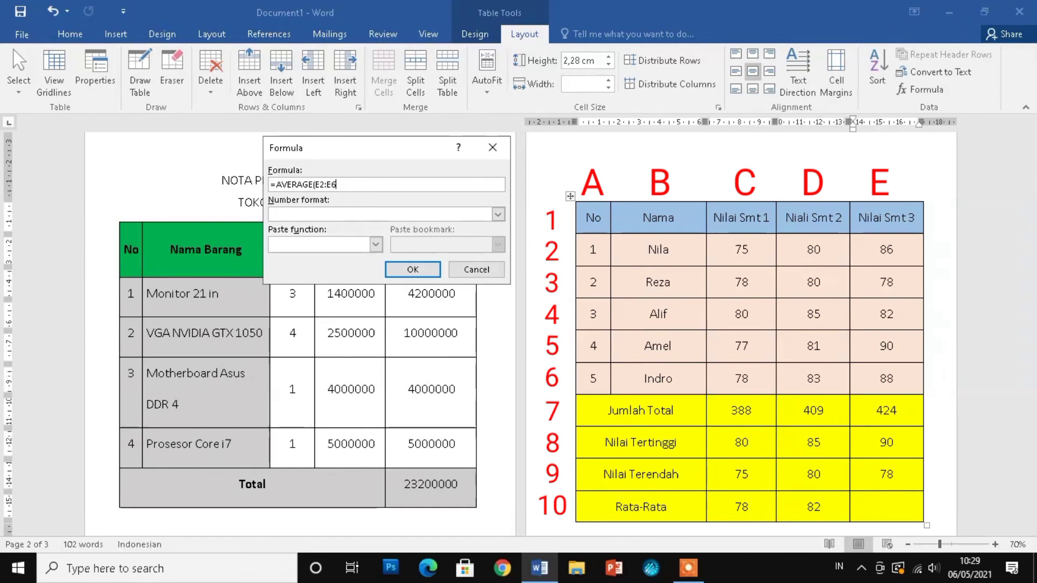
pyautogui.write(')')
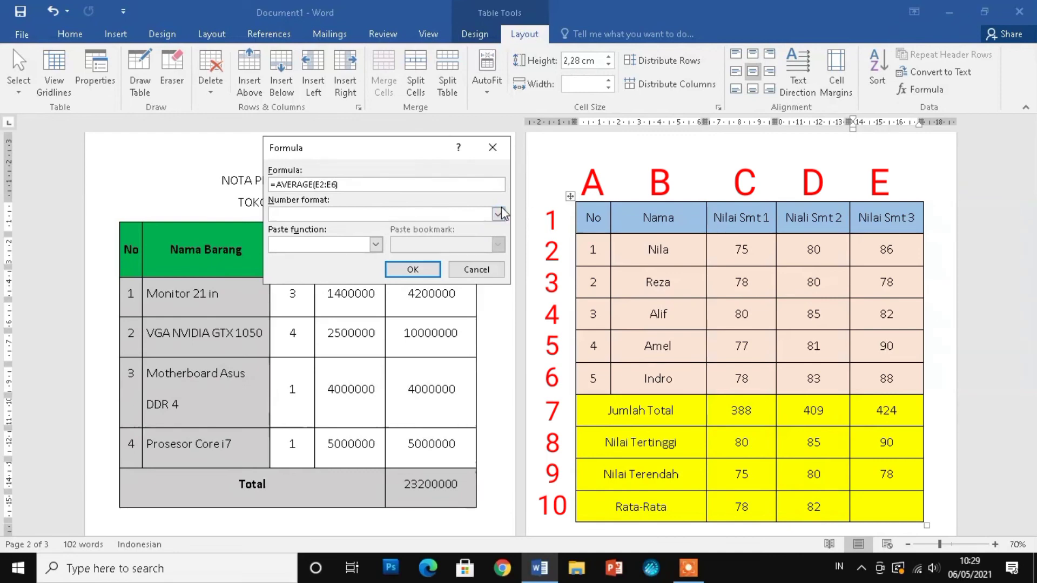
pyautogui.click(498, 214)
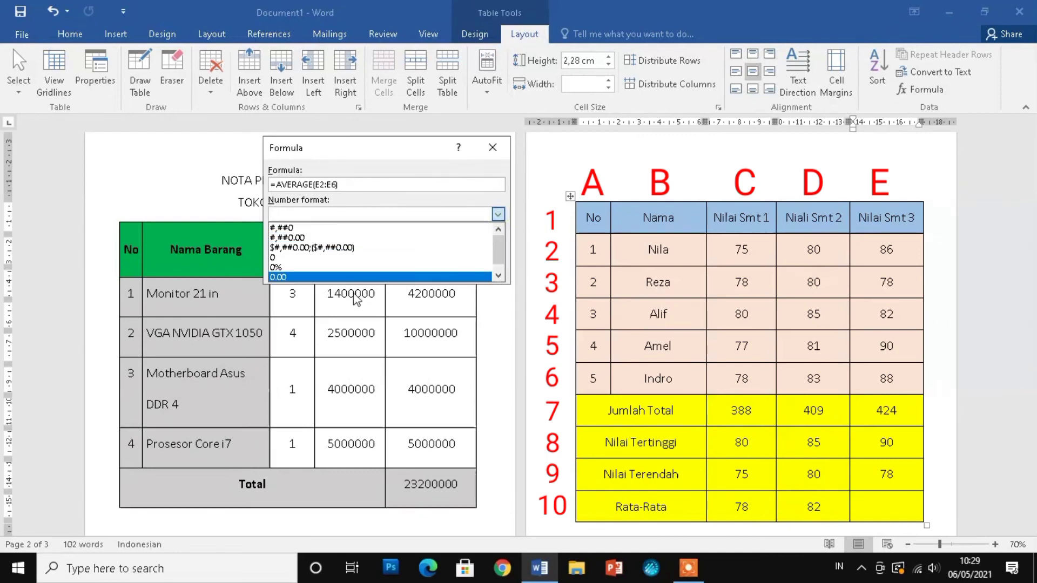
pyautogui.click(294, 257)
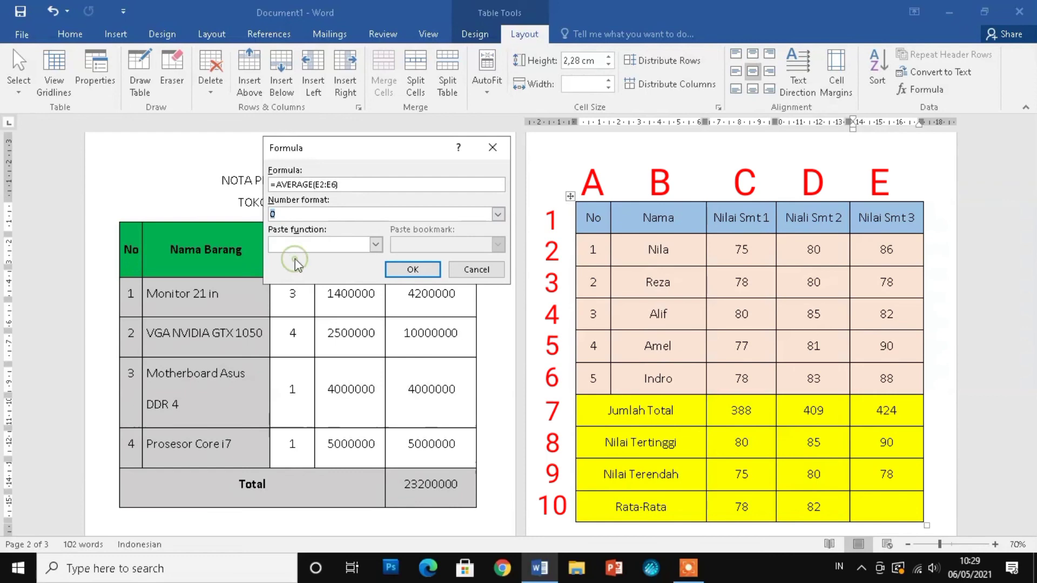
pyautogui.click(414, 270)
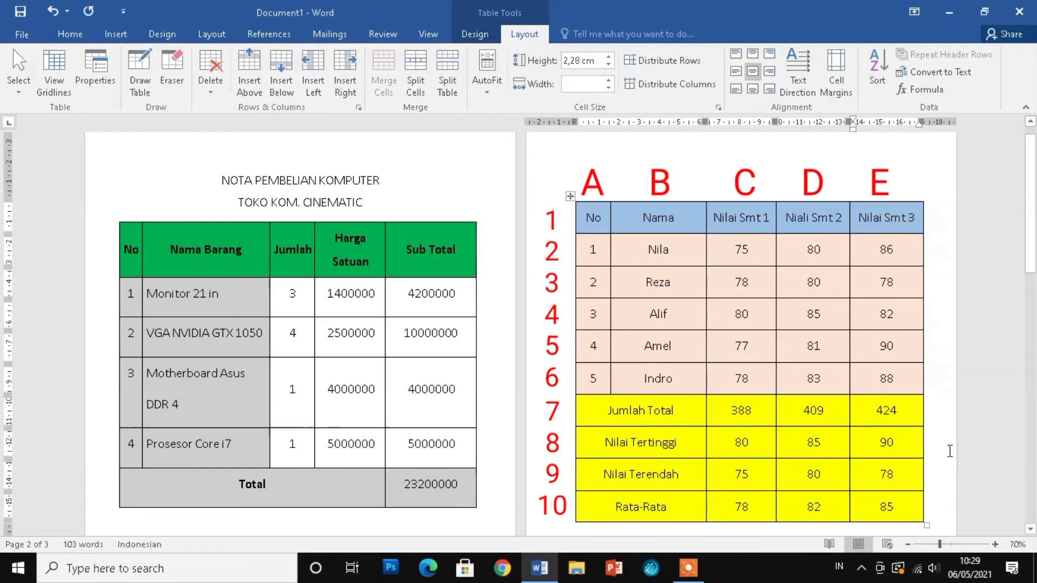
pyautogui.click(788, 181)
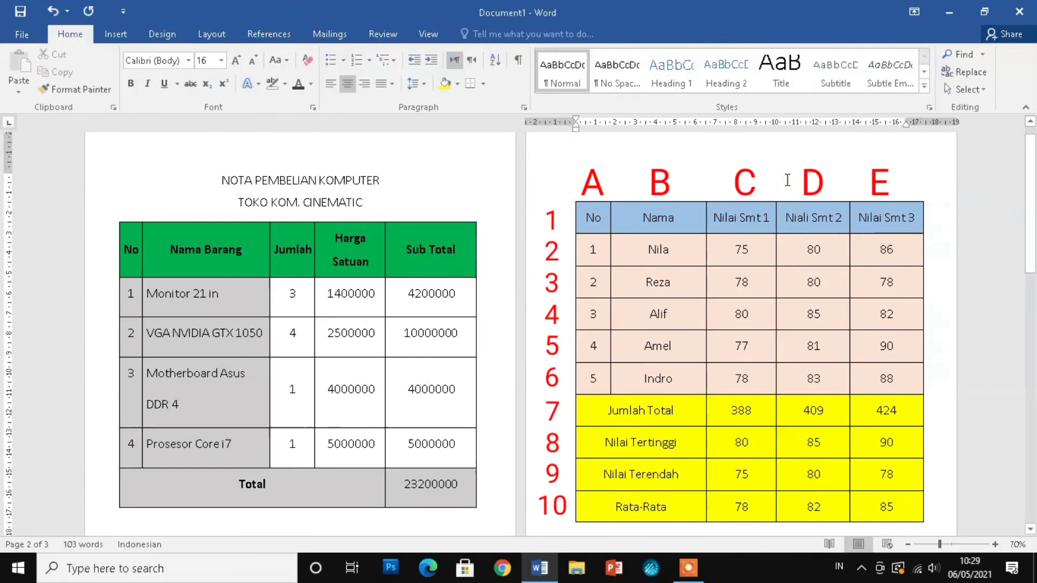